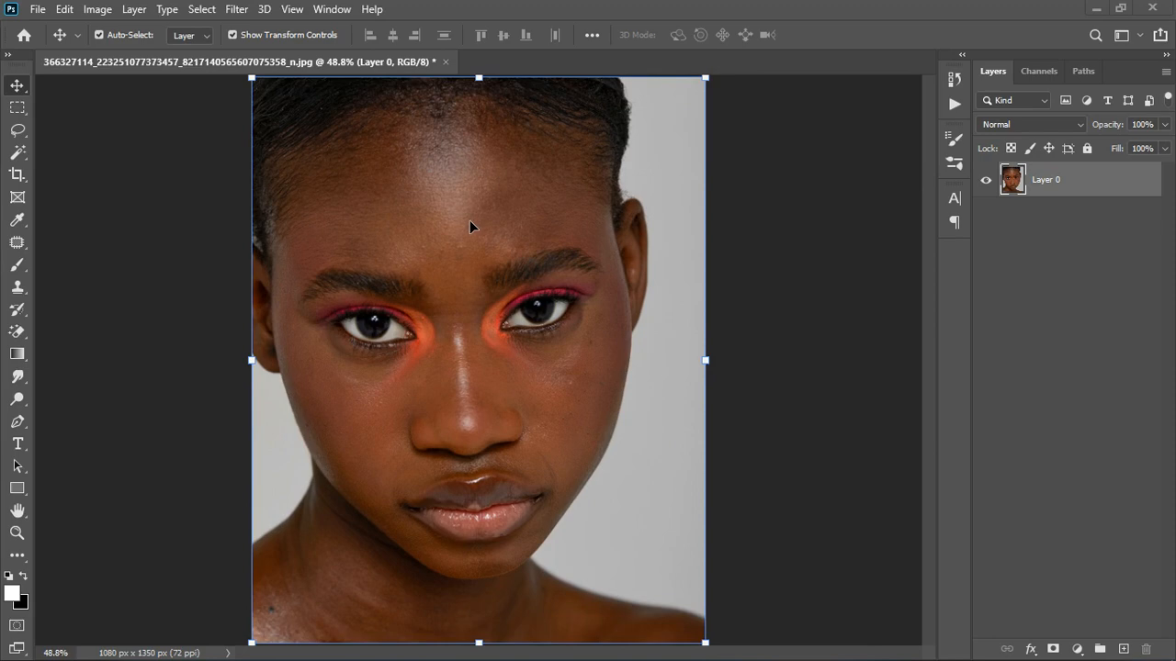
- Examine the skin tones across the portrait's forehead, eyes, cheeks, mouth, chin and neck
key("ctrl+minus")
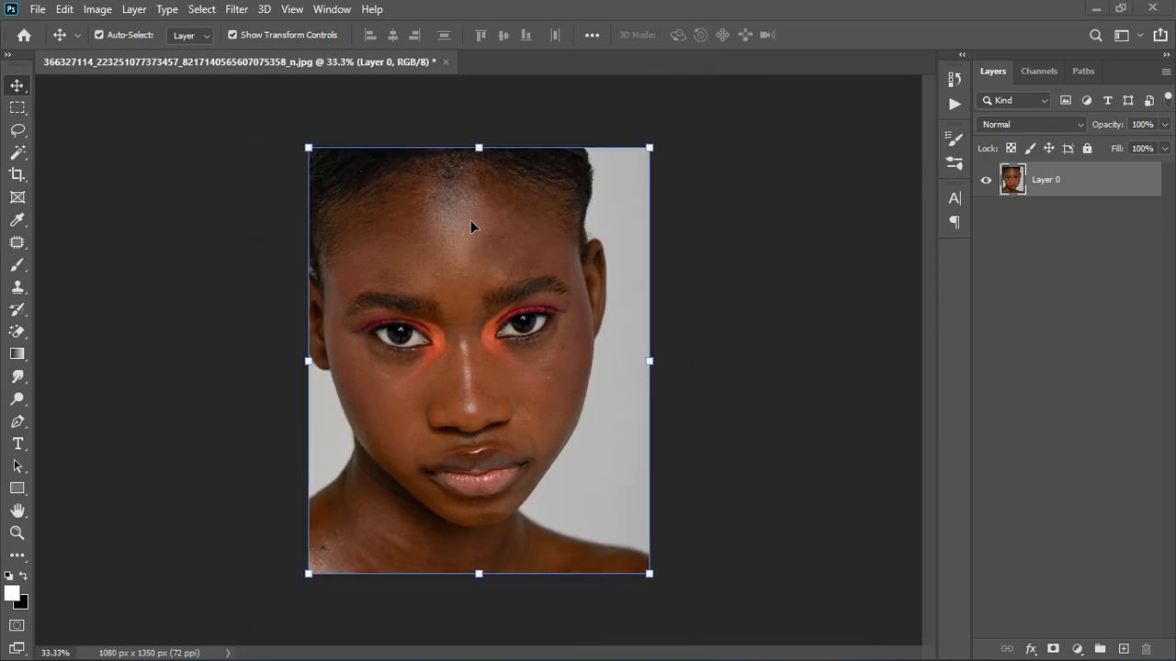
scroll(460, 270, "up", 1)
scroll(485, 335, "up", 2)
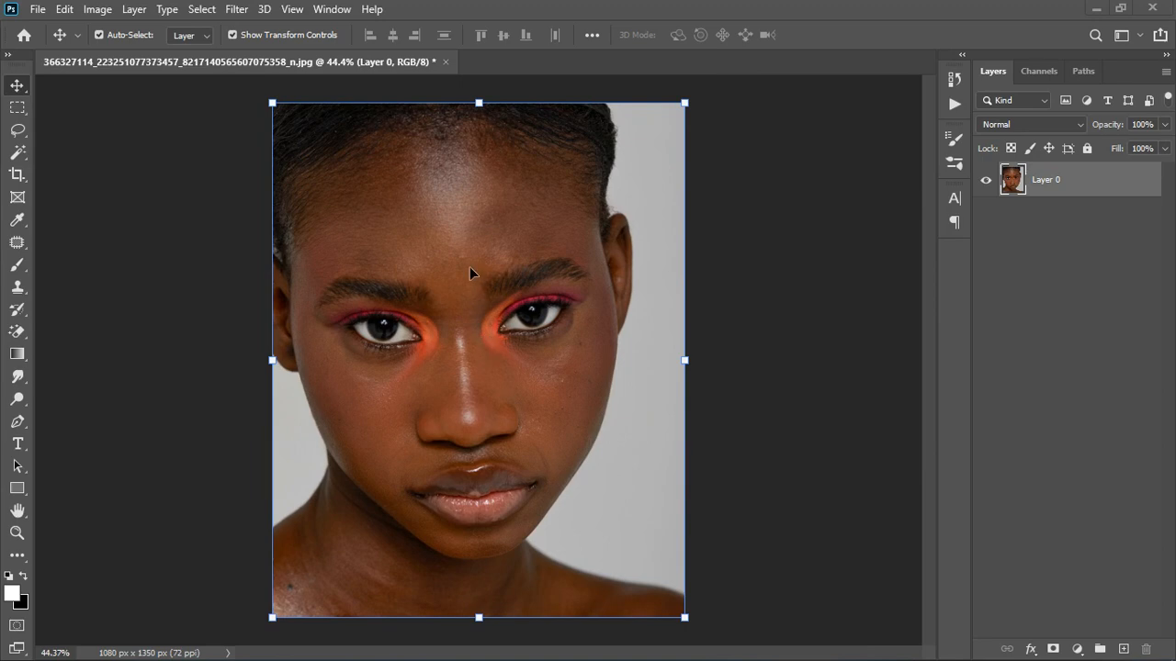
scroll(476, 248, "down", 2)
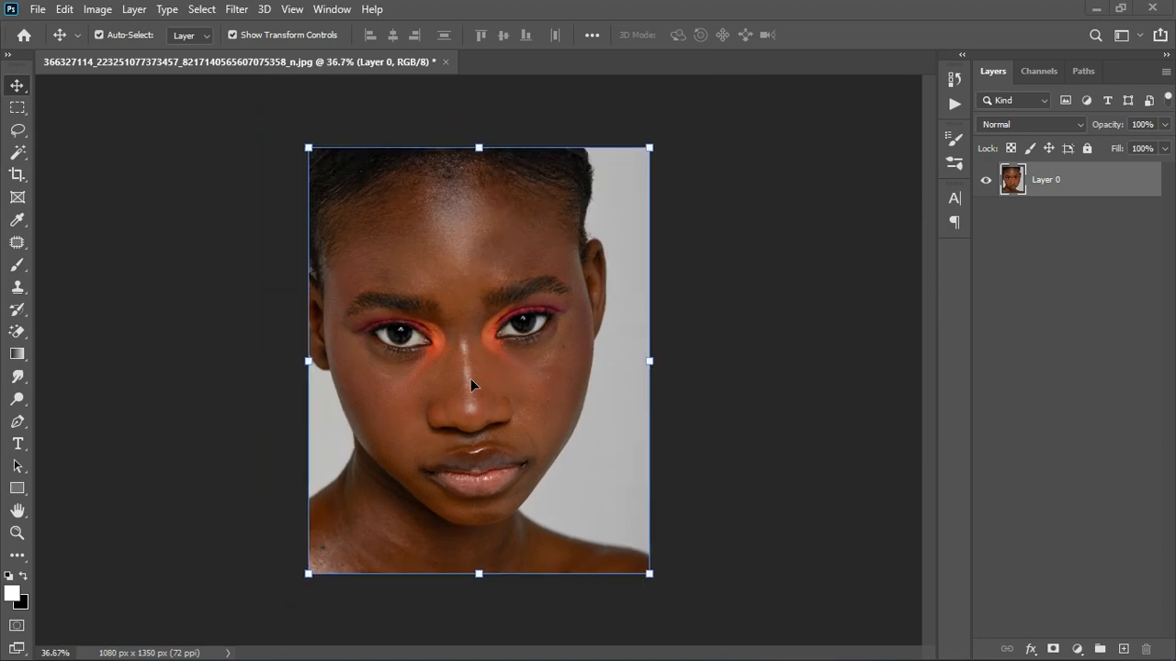
scroll(472, 384, "up", 2)
scroll(493, 381, "down", 1)
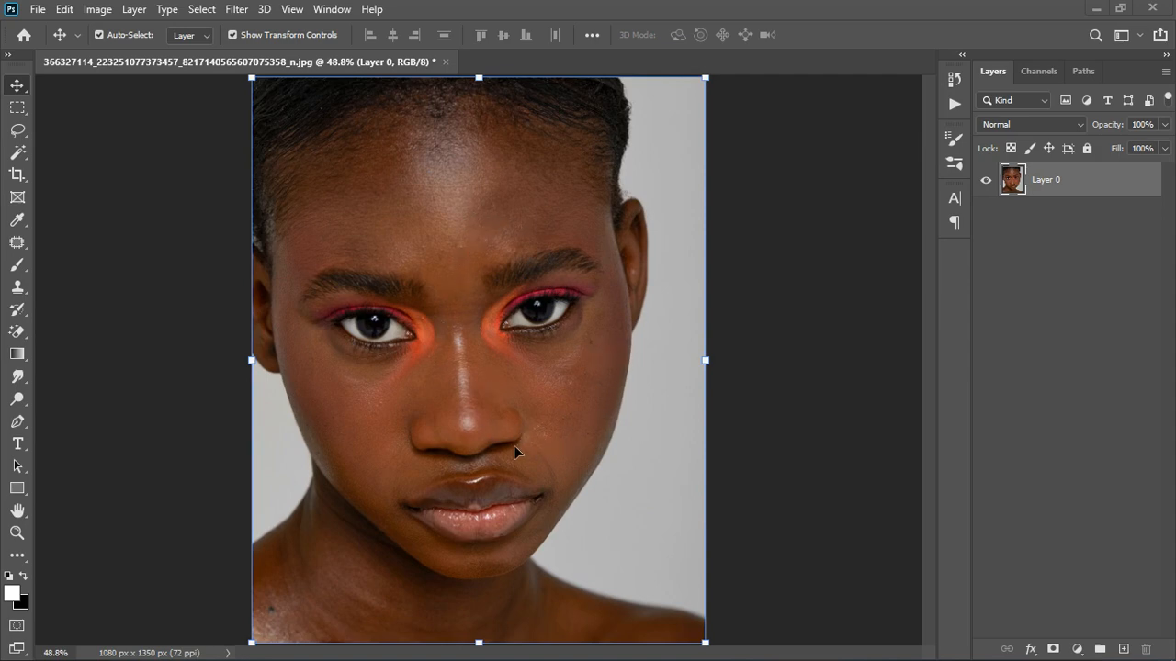
scroll(481, 377, "down", 2)
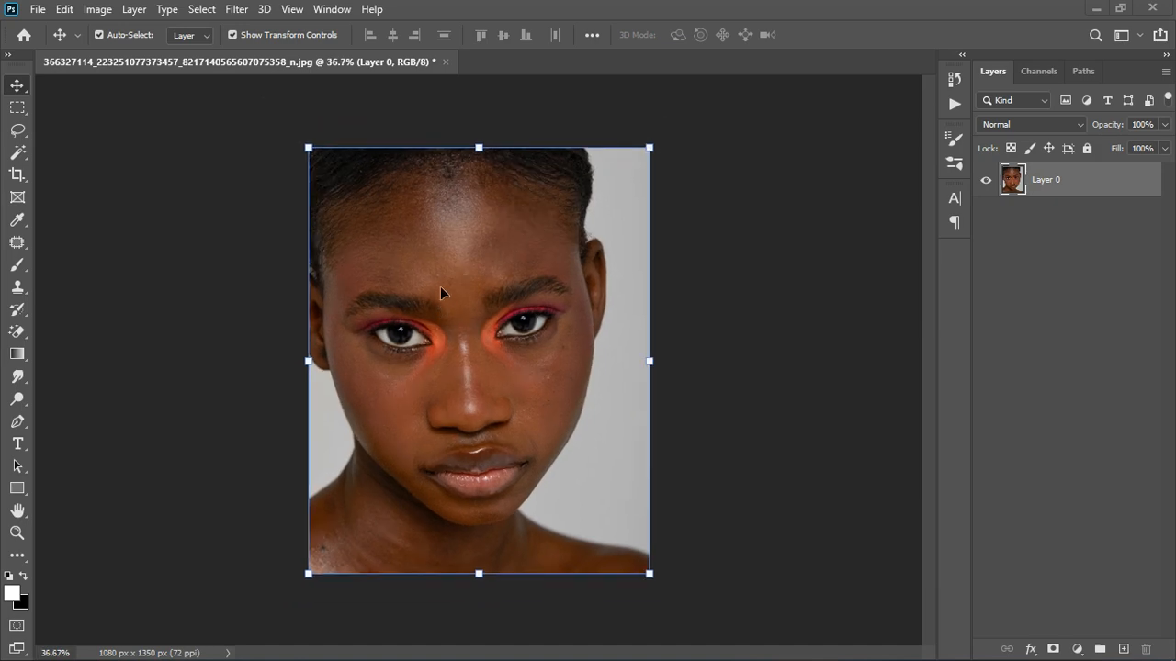
scroll(463, 230, "up", 5)
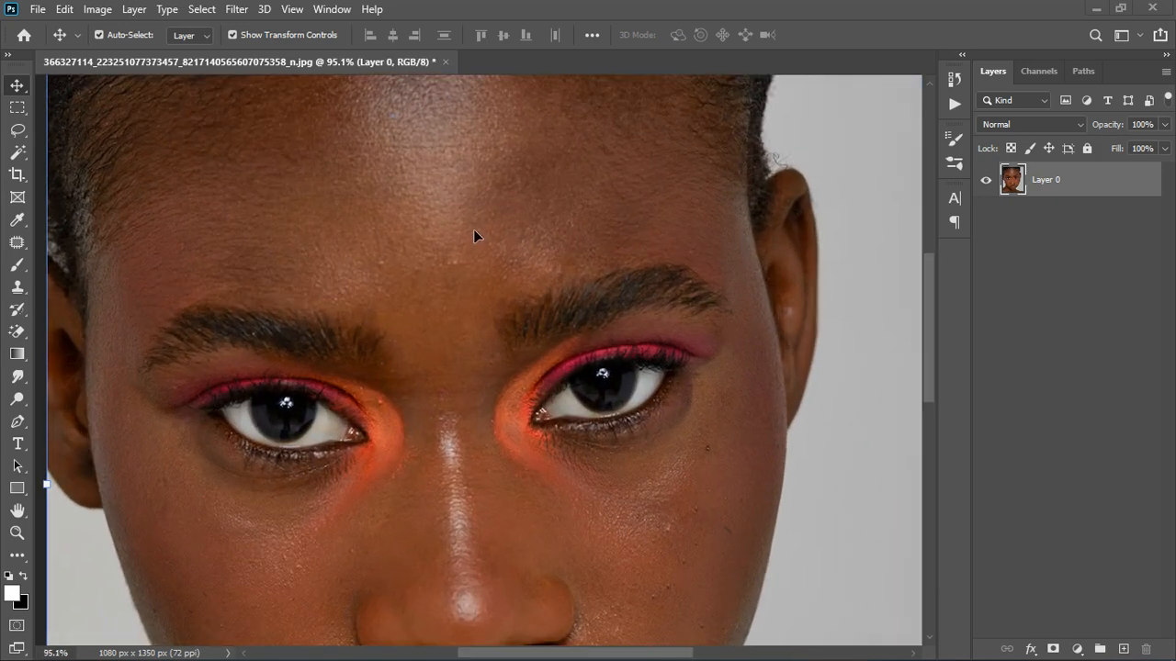
scroll(474, 236, "down", 1)
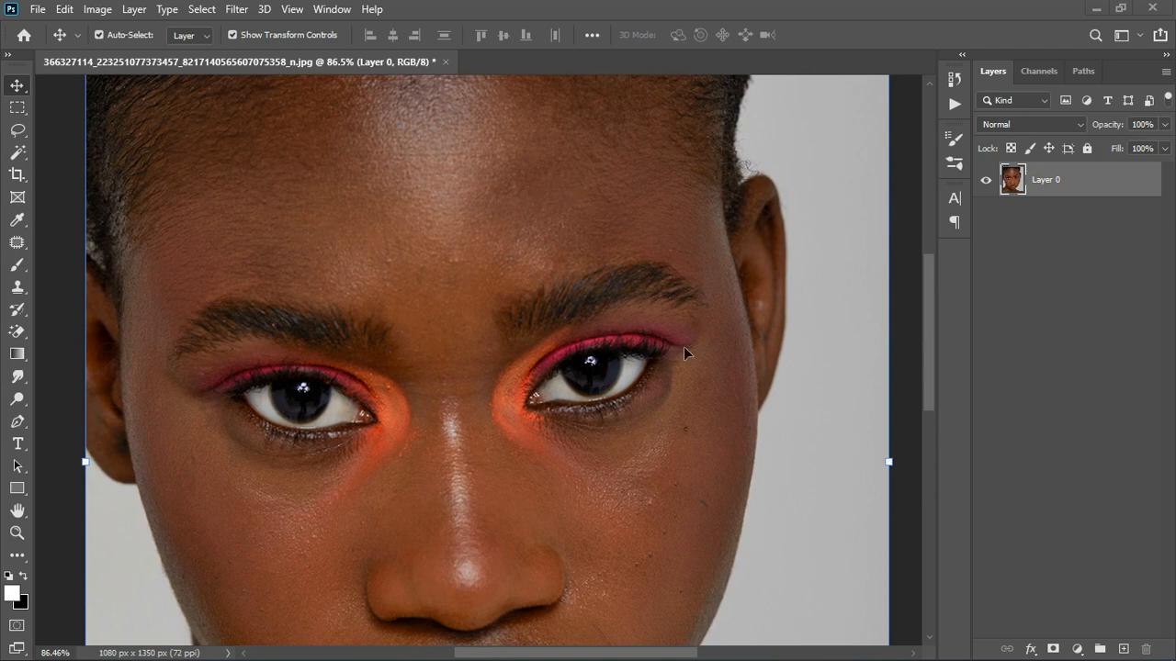
scroll(504, 378, "down", 3)
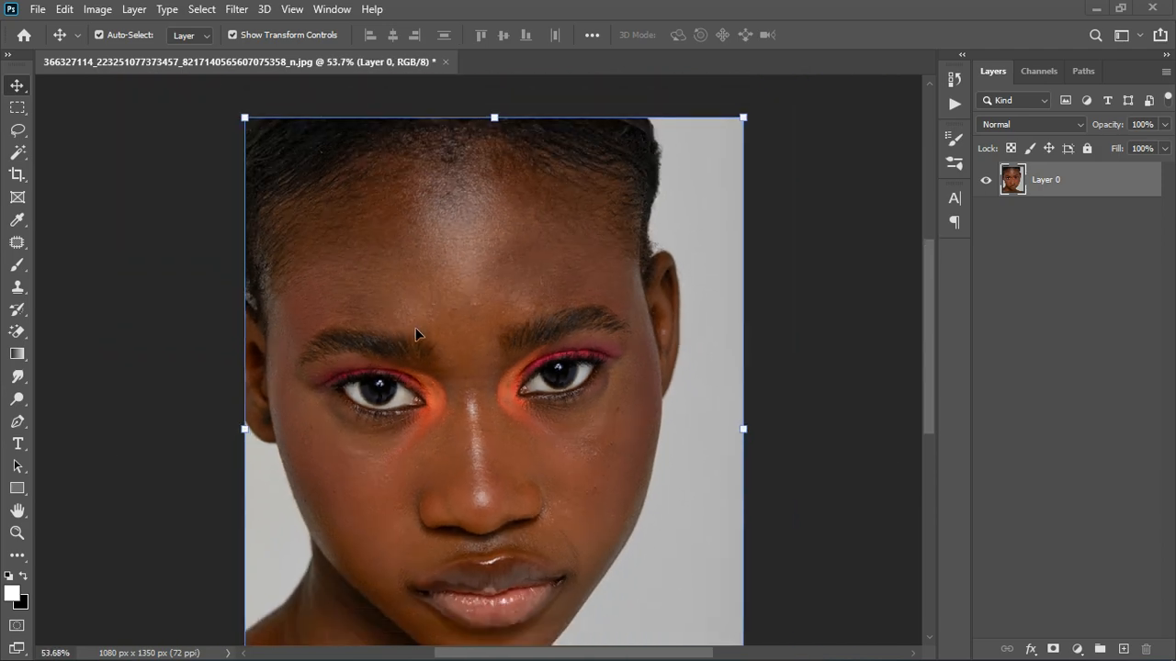
scroll(539, 449, "down", 1)
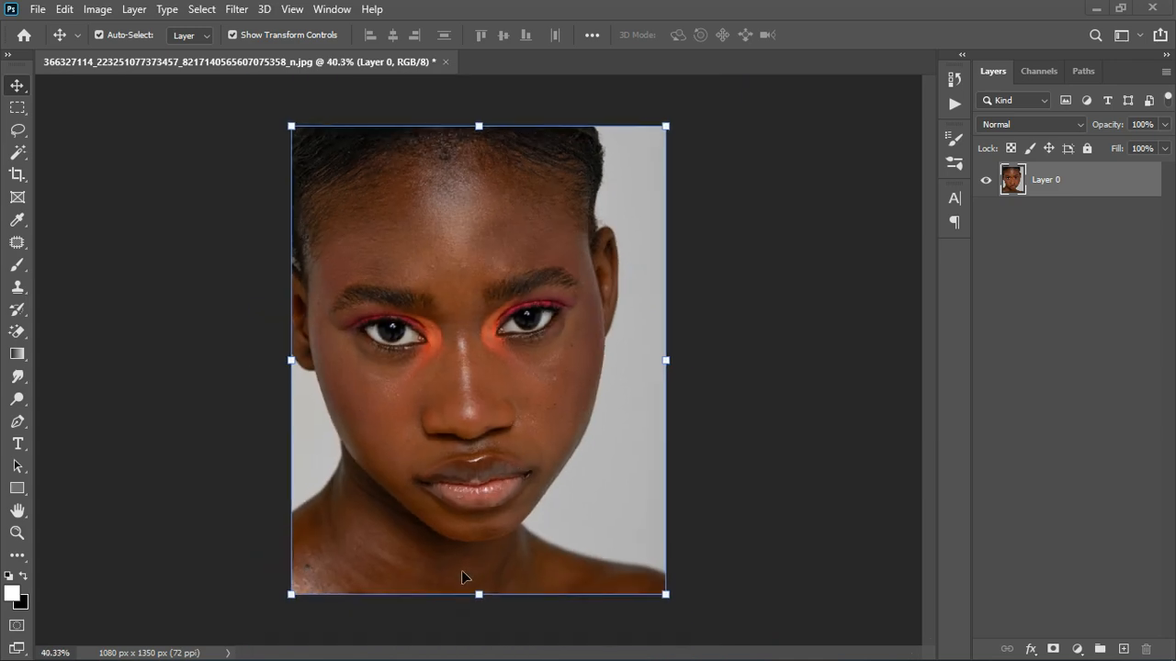
scroll(423, 543, "up", 6)
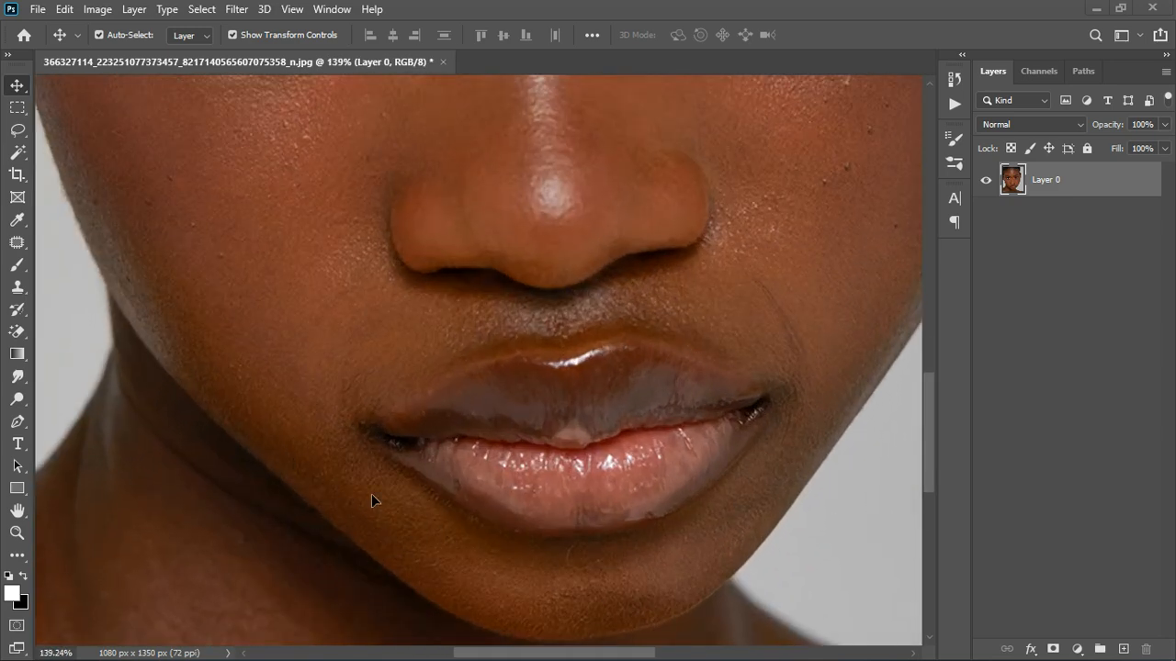
scroll(376, 496, "down", 2)
scroll(590, 397, "down", 2)
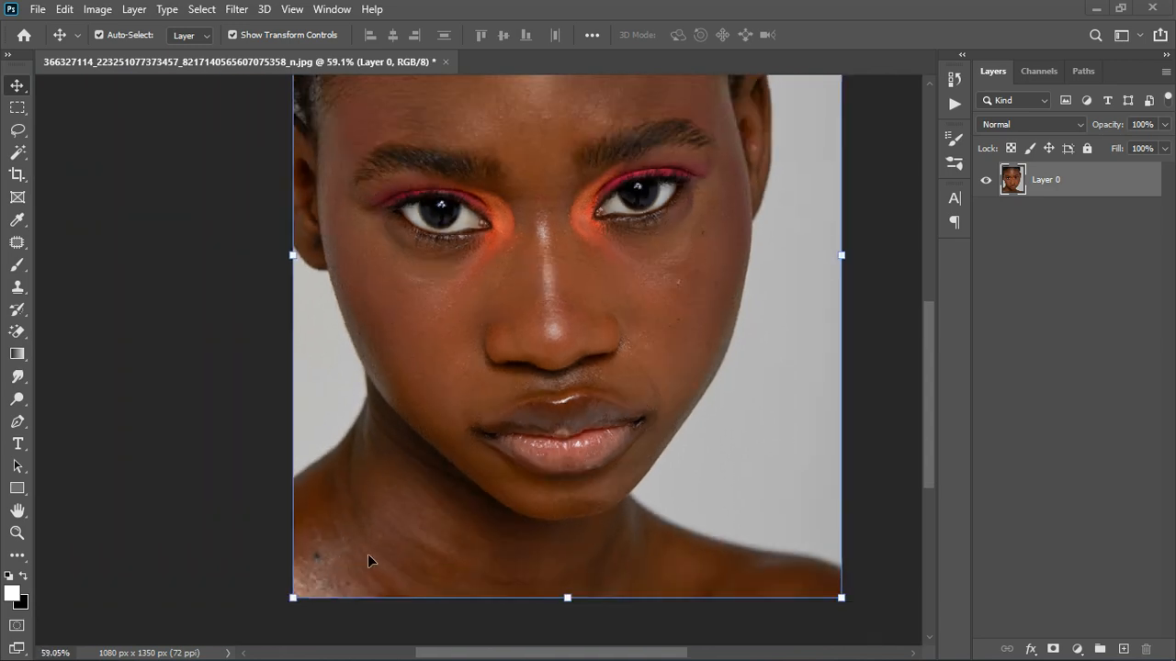
scroll(479, 396, "down", 2)
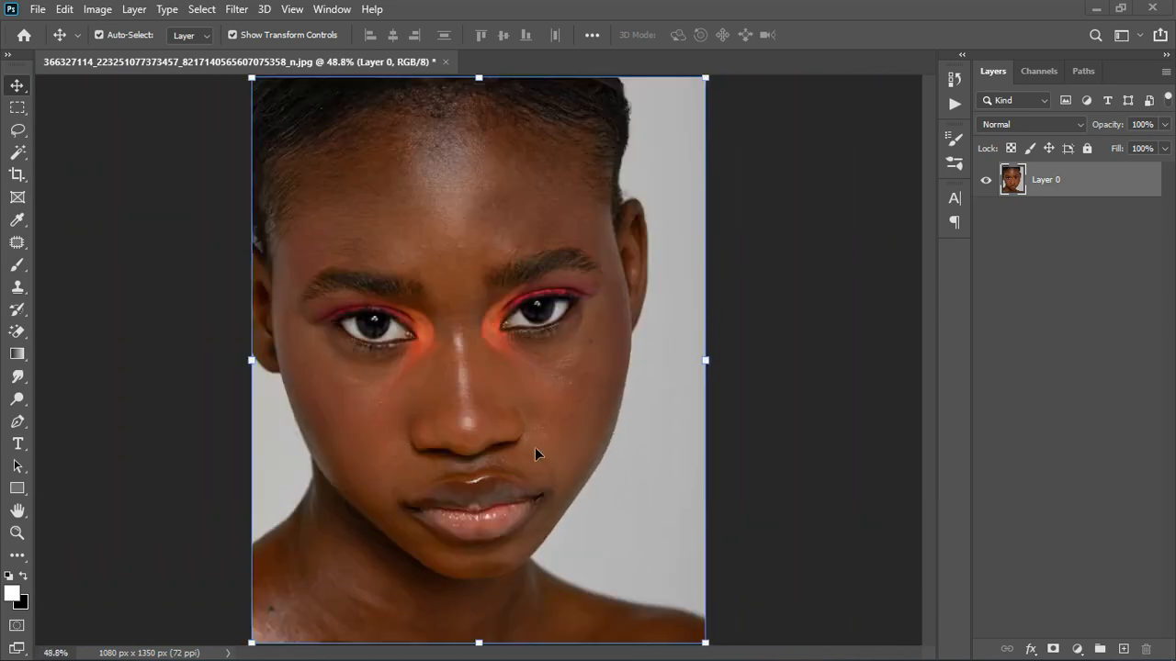
scroll(443, 564, "up", 4)
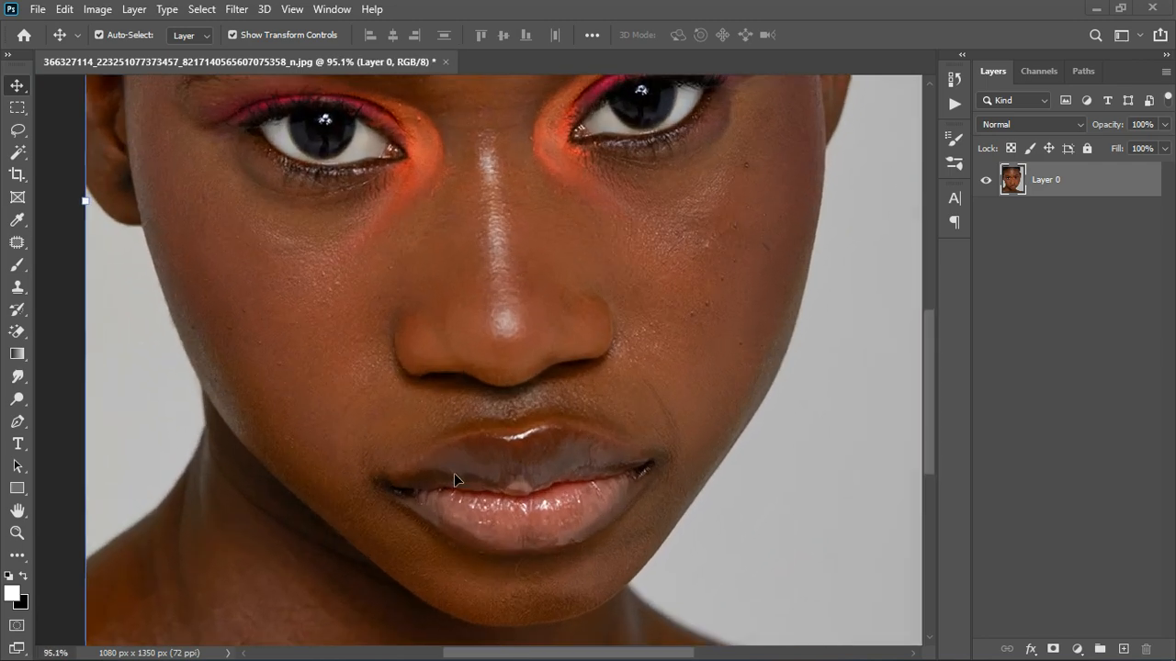
scroll(544, 519, "down", 4)
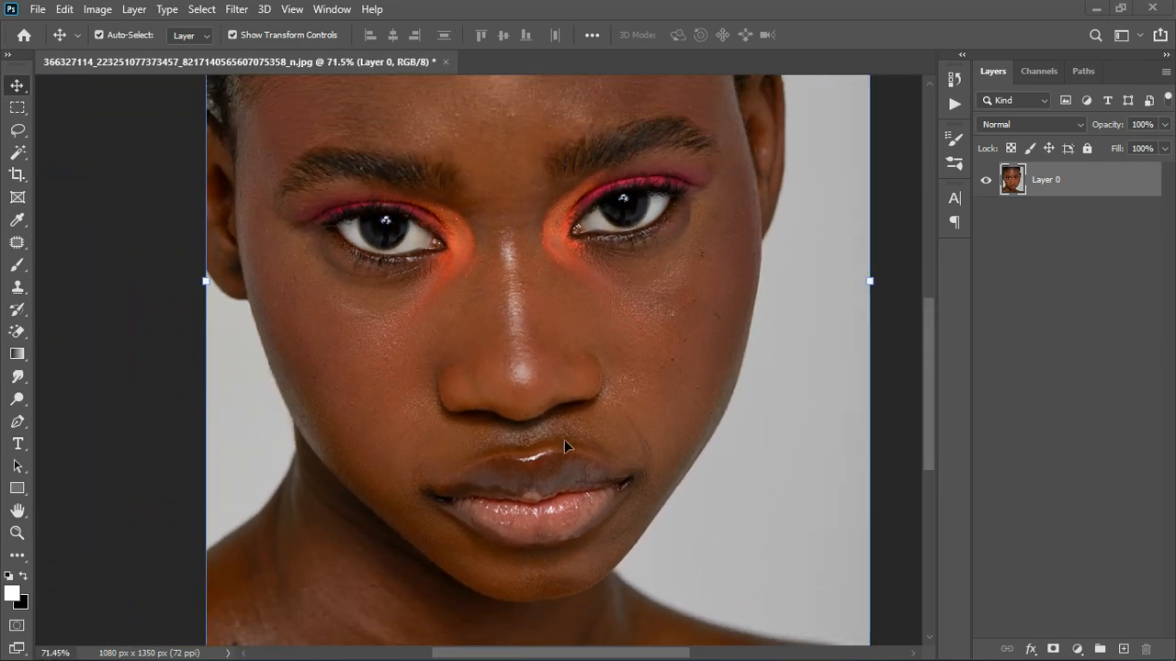
scroll(399, 152, "up", 4)
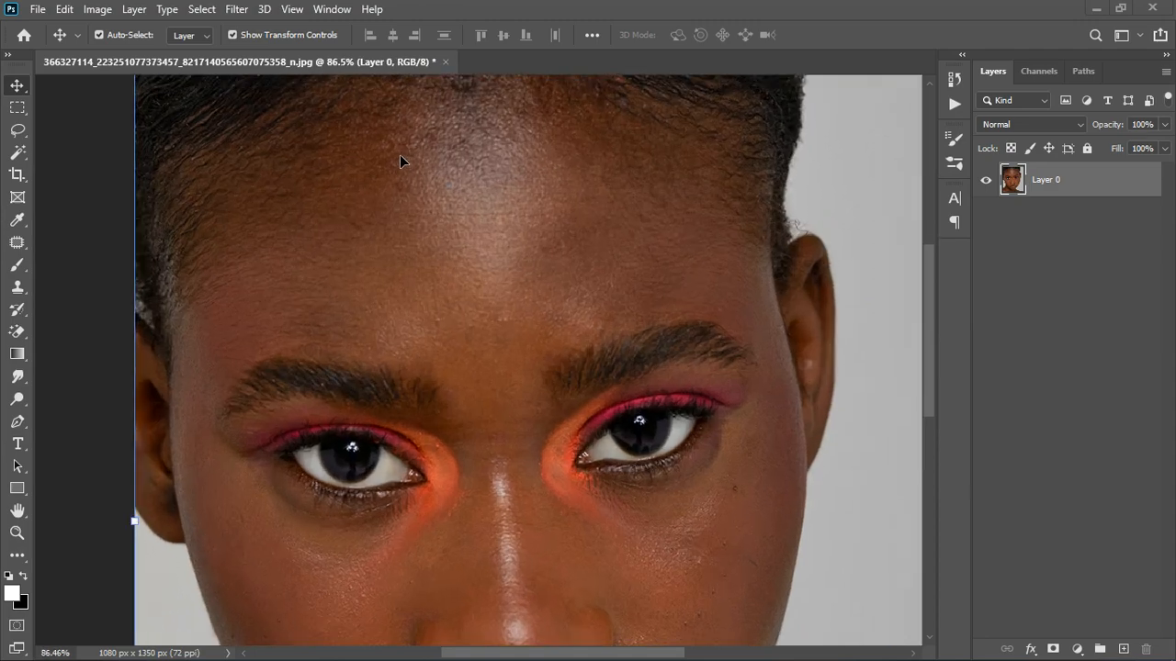
scroll(577, 224, "down", 1)
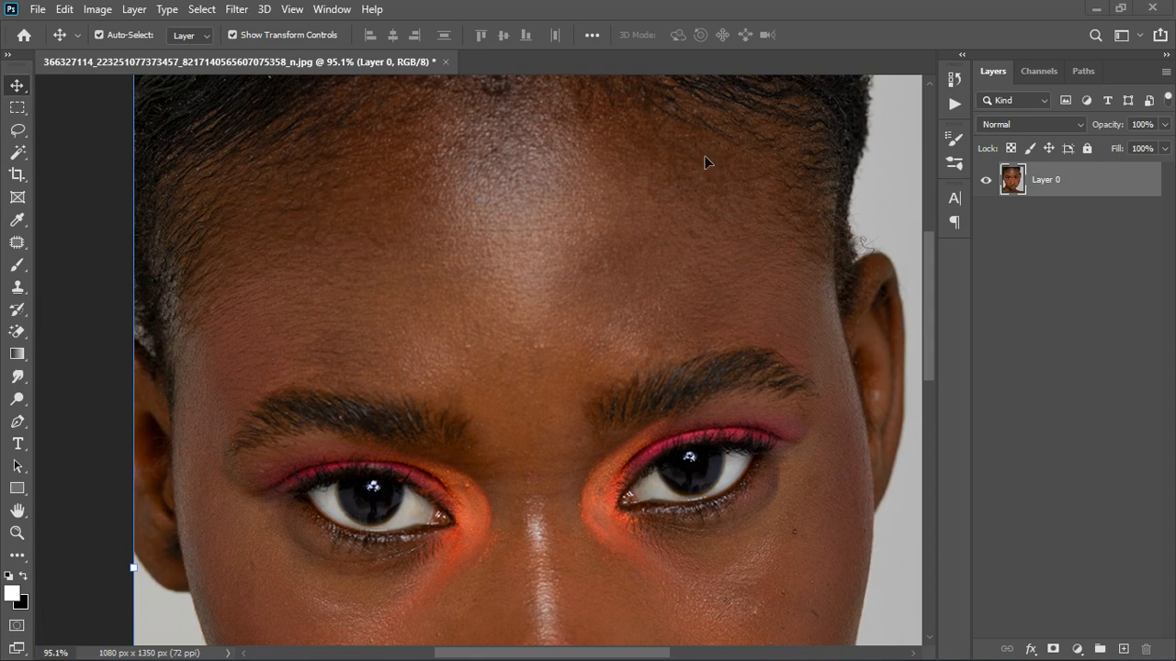
scroll(704, 188, "down", 4)
scroll(670, 218, "down", 1)
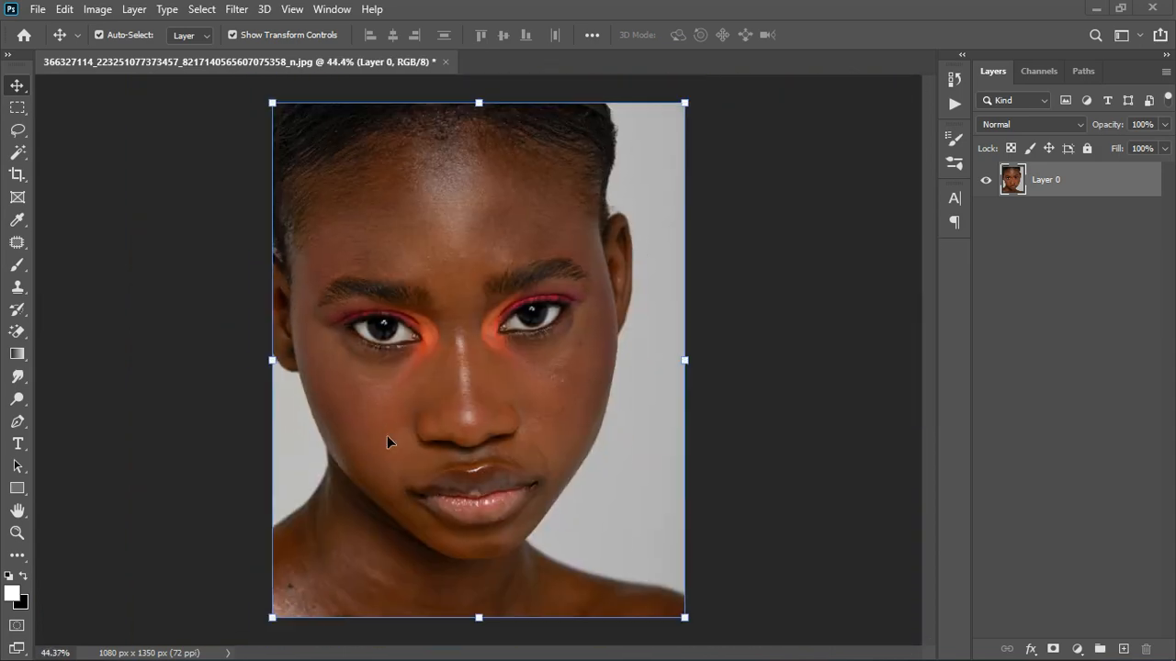
scroll(353, 472, "up", 3)
scroll(383, 465, "down", 1)
scroll(443, 259, "up", 1)
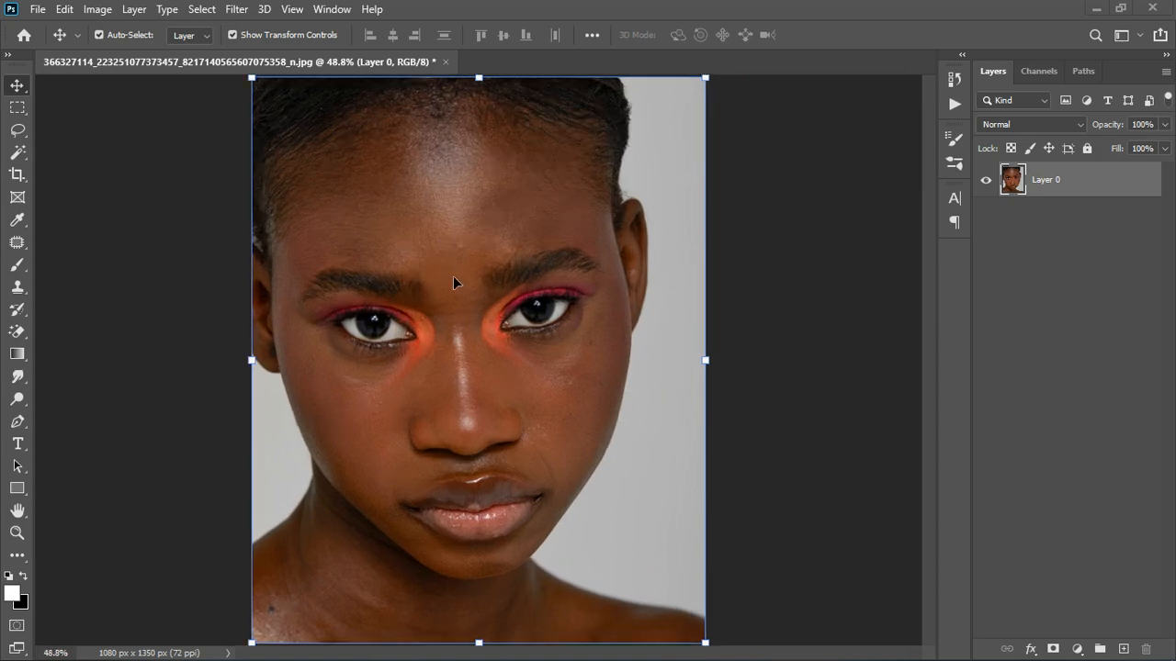
scroll(515, 410, "down", 1)
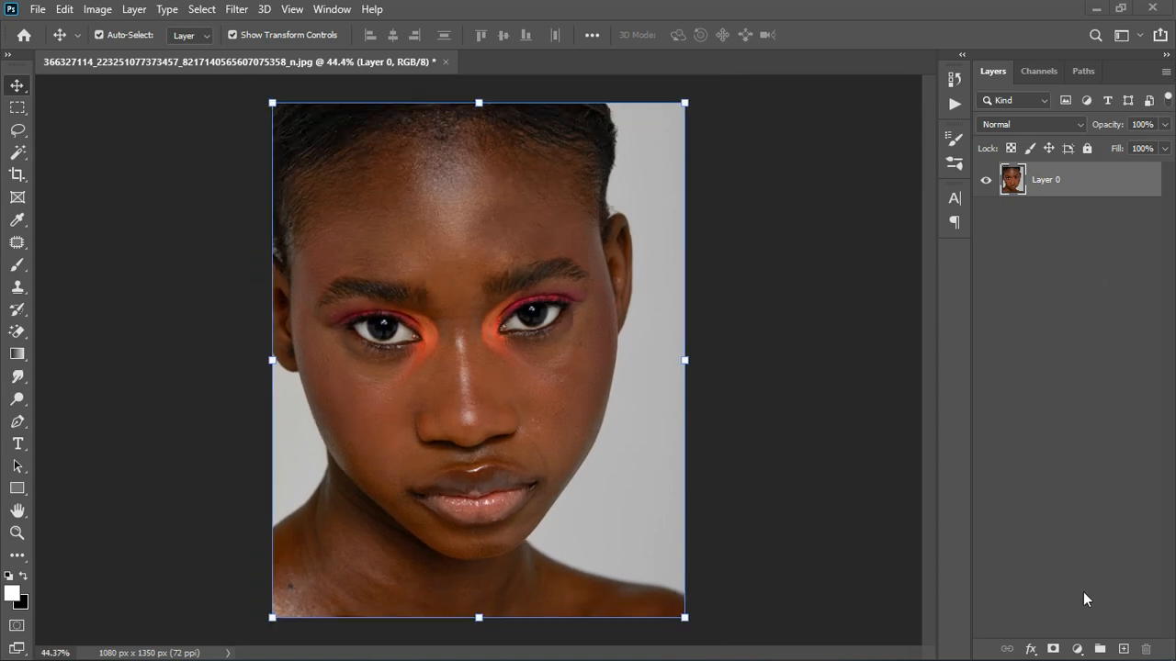
- Add a Hue/Saturation adjustment layer and target the Reds range by sampling the skin on the shoulder
left_click(1081, 648)
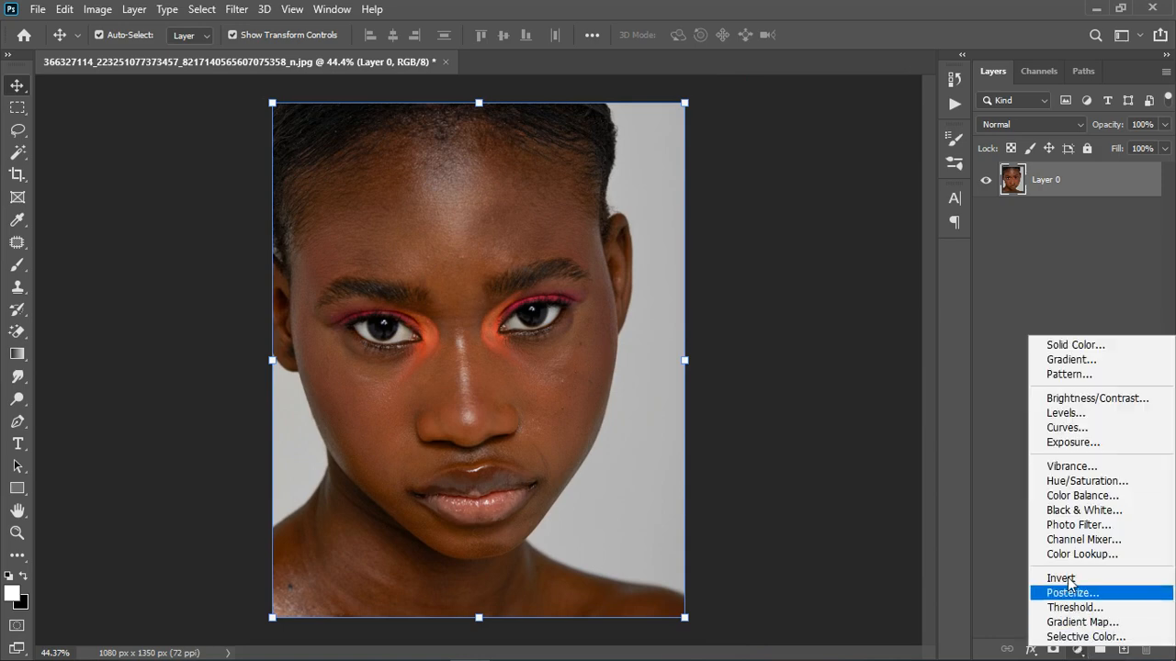
left_click(1078, 483)
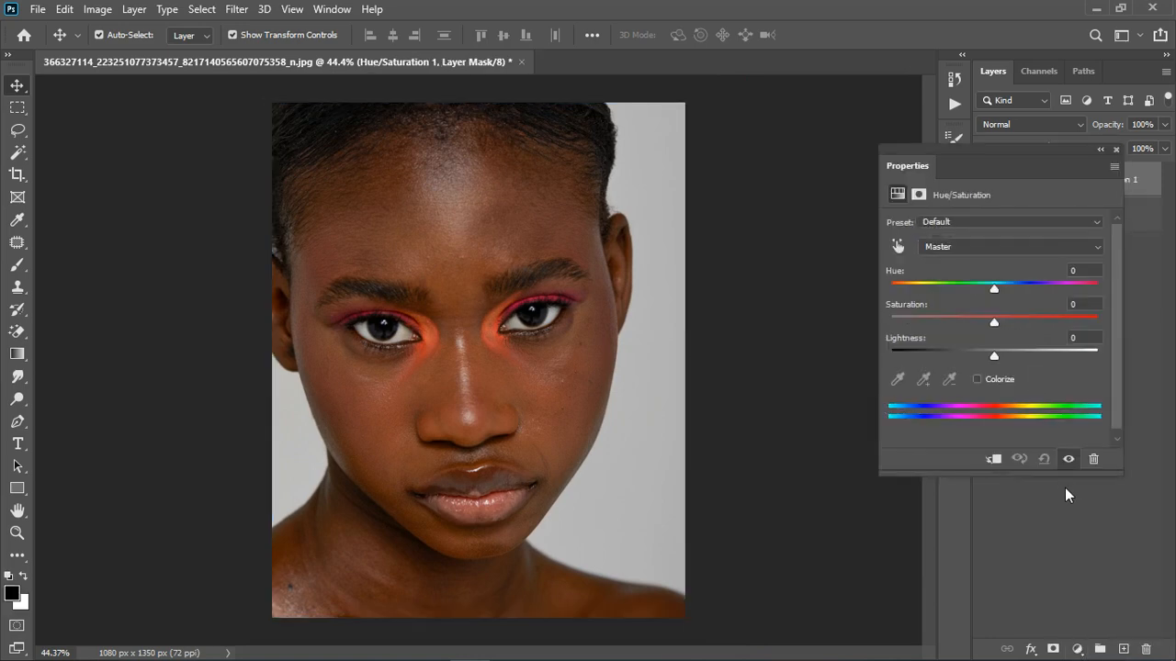
left_click(899, 248)
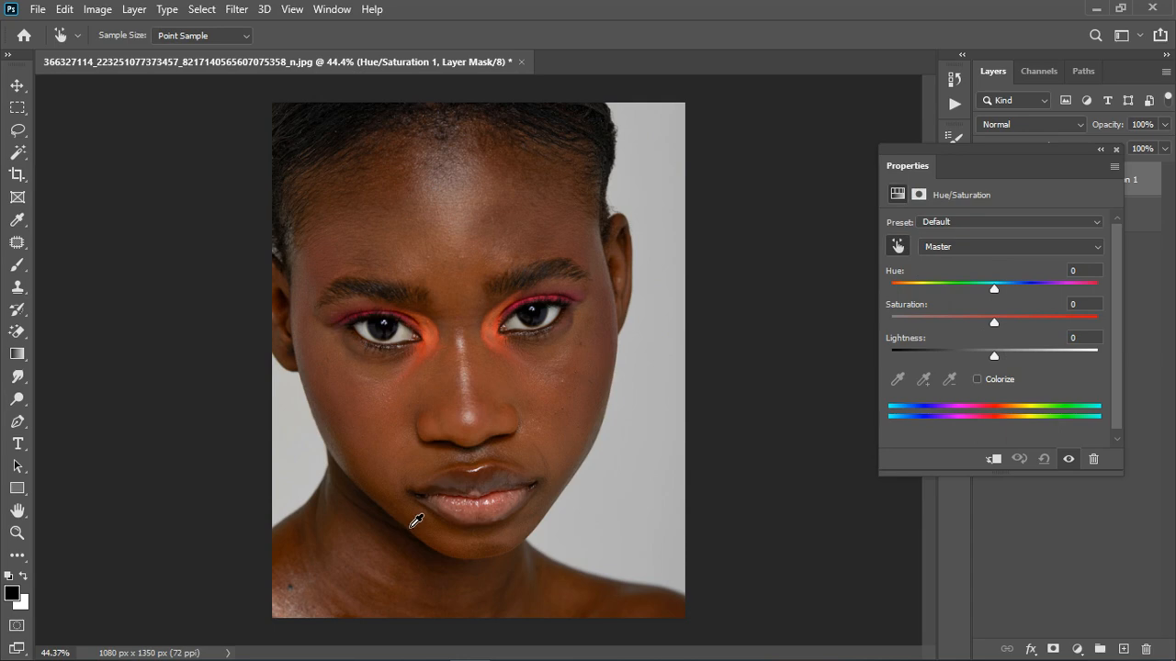
left_click(296, 558)
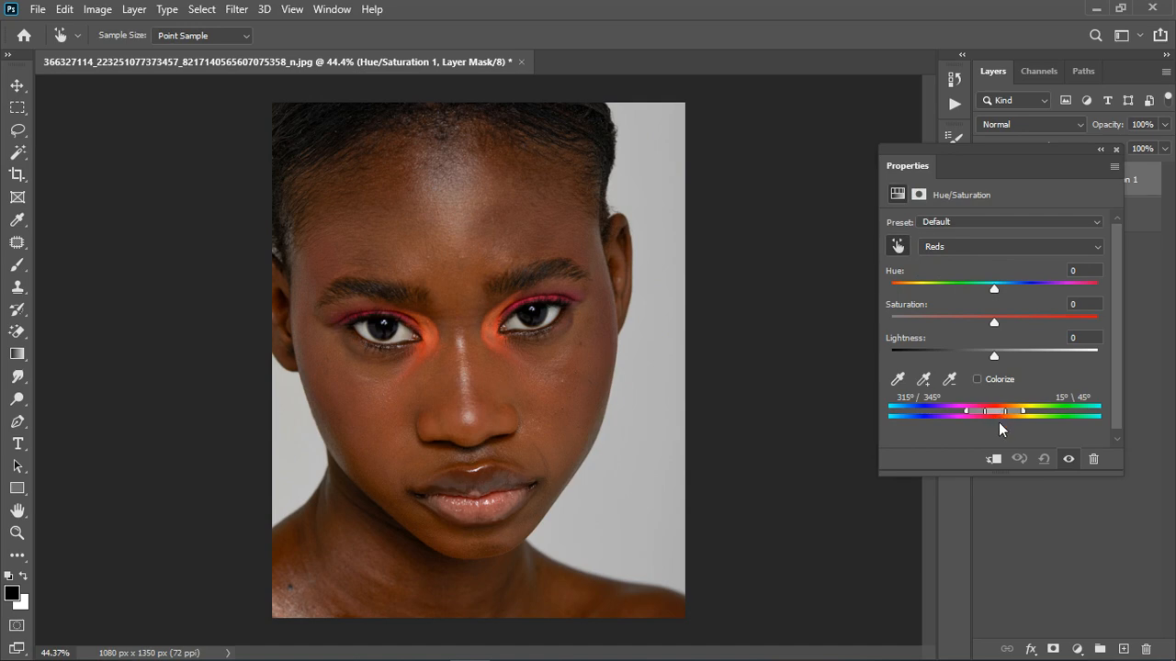
- Set the Reds hue to +180 and inspect the contrasting skin color patches on the face and neck
left_click_drag(994, 289, 1097, 289)
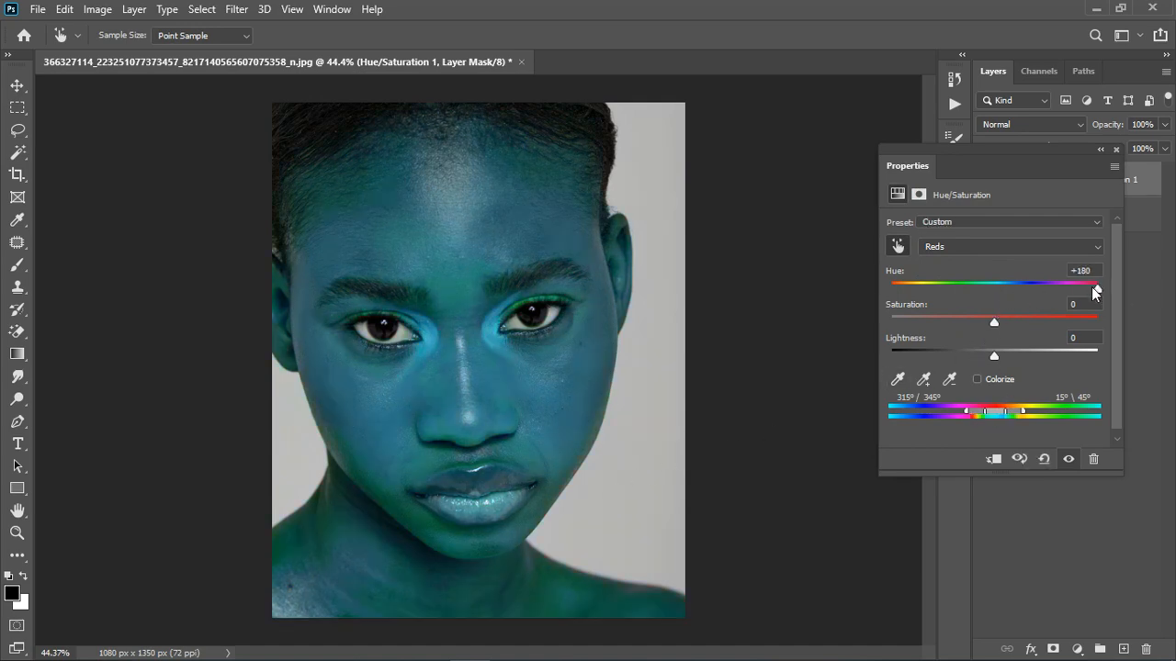
scroll(440, 476, "up", 2)
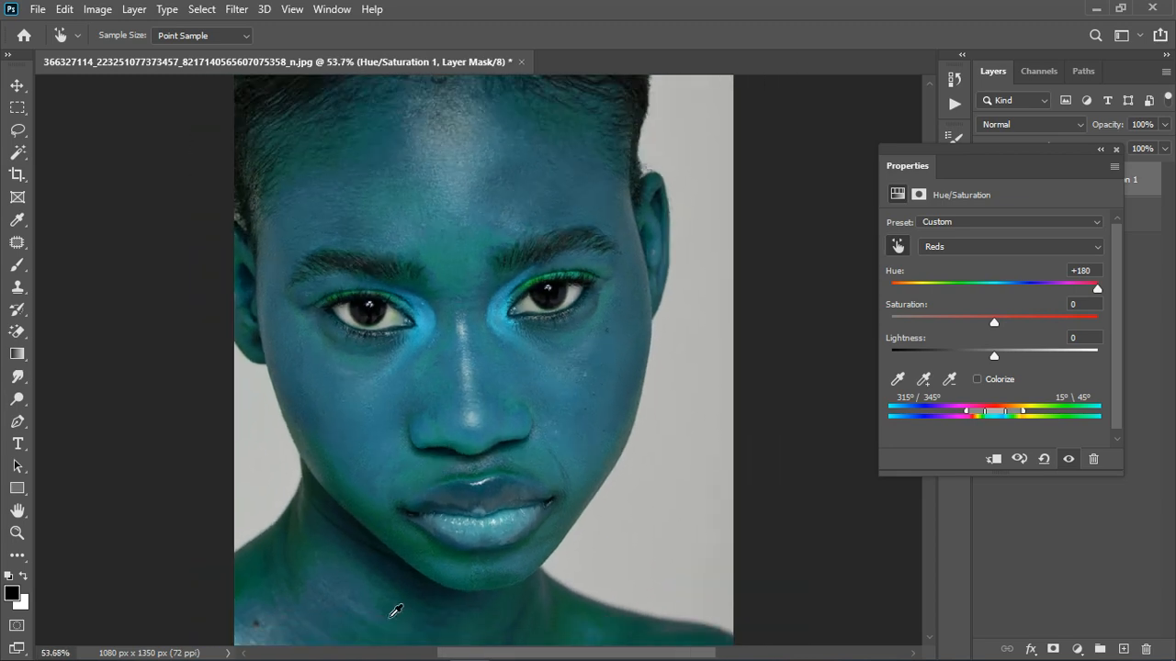
scroll(365, 621, "up", 4)
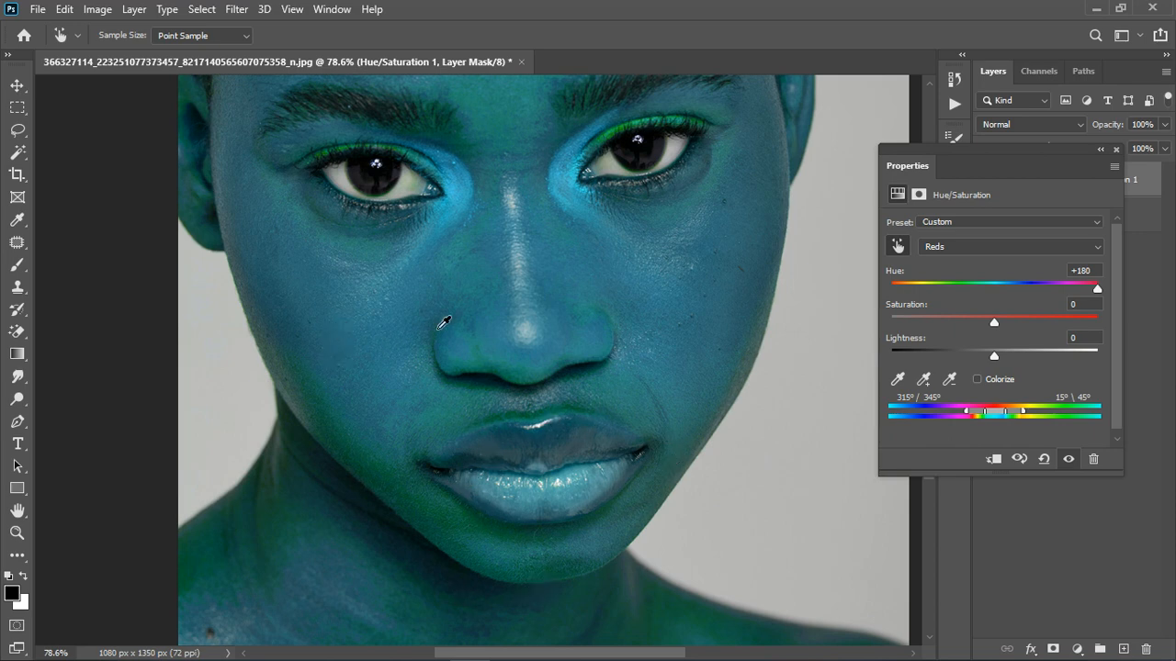
scroll(722, 344, "down", 4)
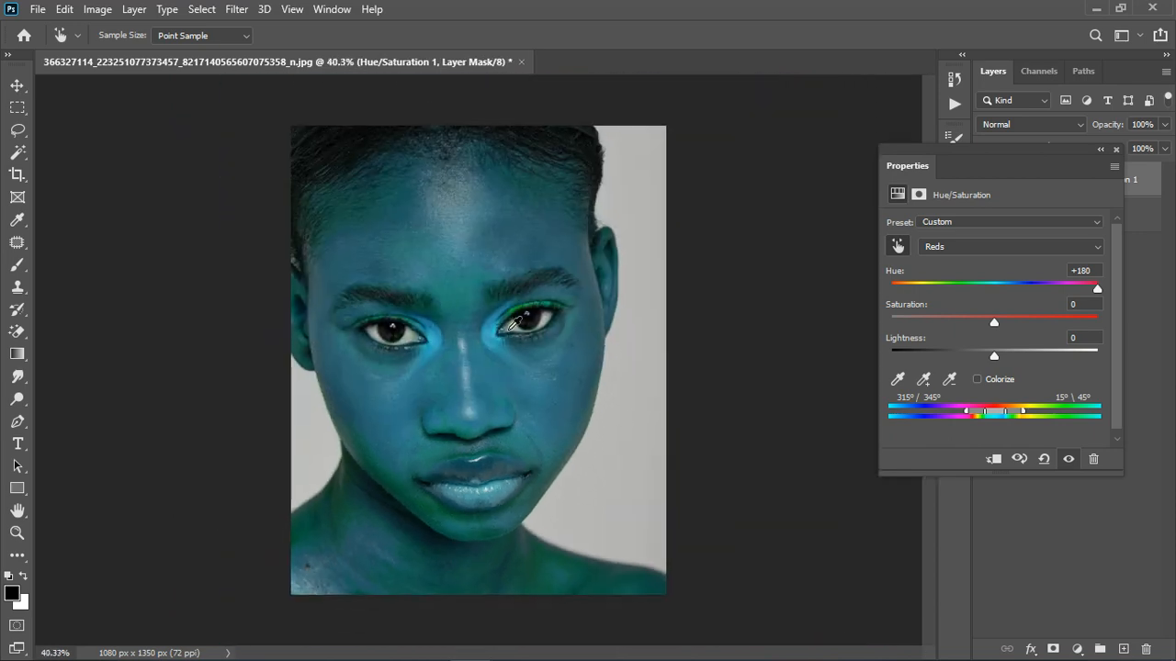
scroll(397, 152, "up", 4)
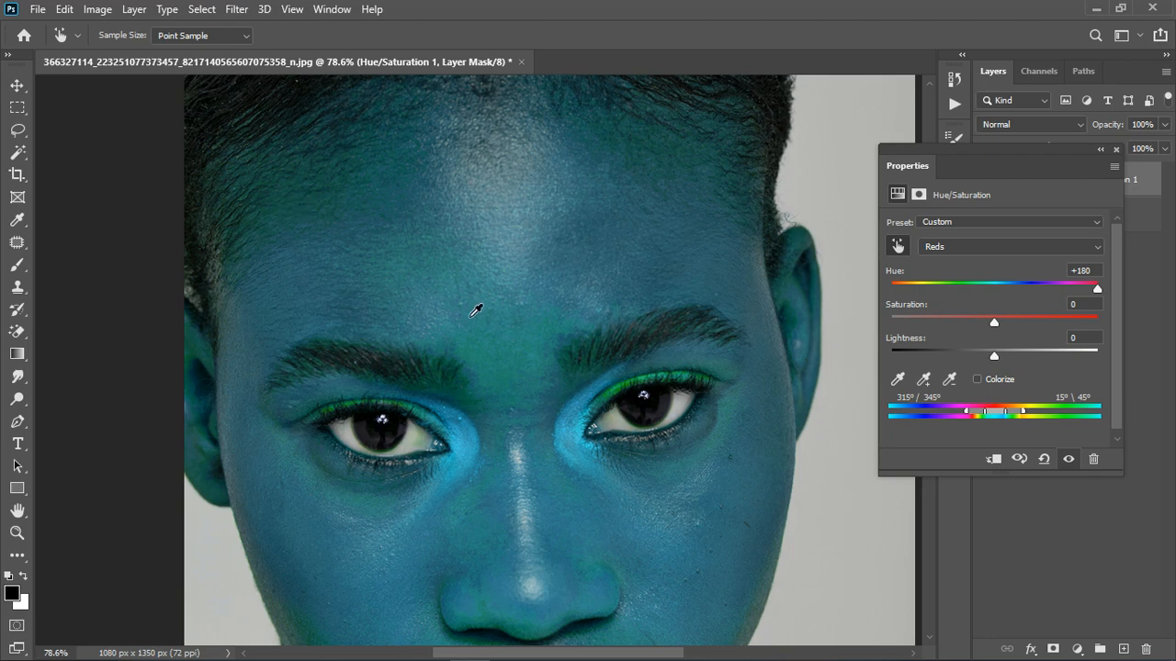
scroll(475, 311, "down", 4)
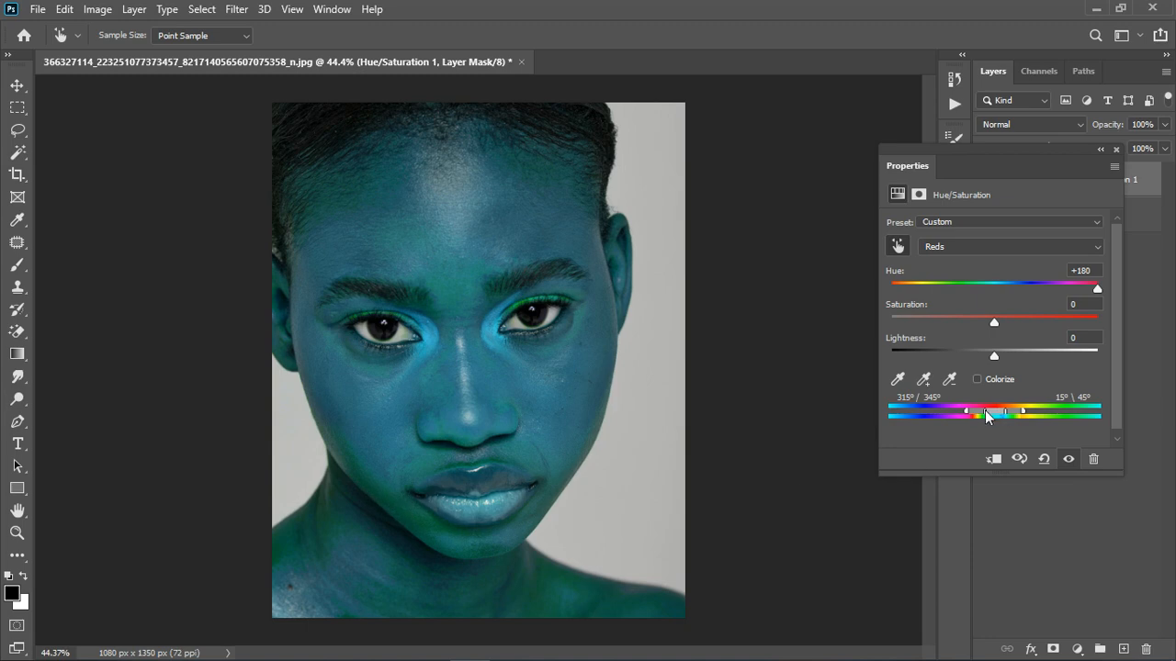
- Shift the targeted color range to 11°/40° and 71°\100°, and compare the portrait with and without the adjustment
left_click_drag(992, 412, 1026, 418)
left_click(1080, 460)
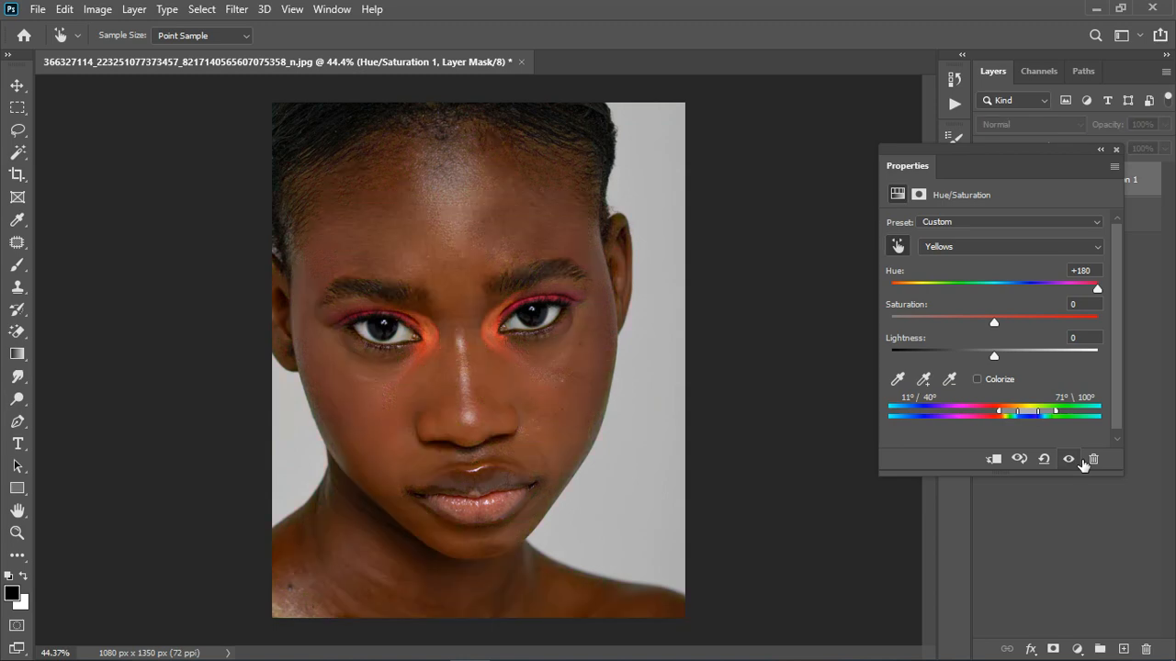
left_click(1081, 461)
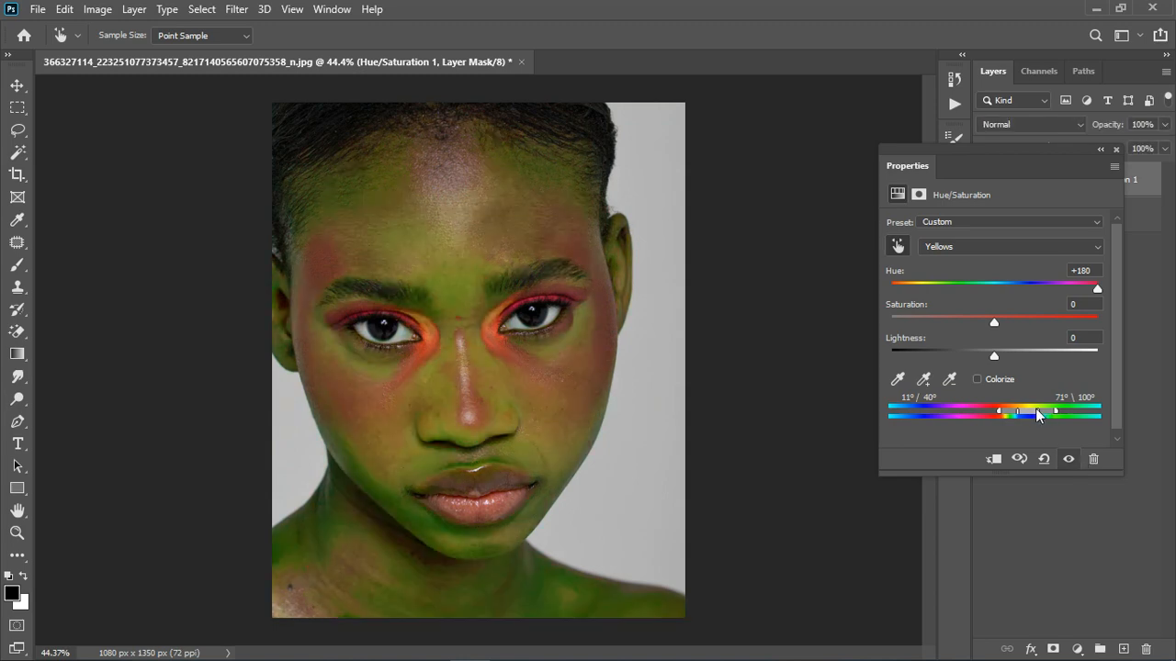
- Fine-tune the Yellows color range to 16°/43° and 74°\103°, and compare the portrait with and without the adjustment
left_click_drag(1032, 411, 1032, 413)
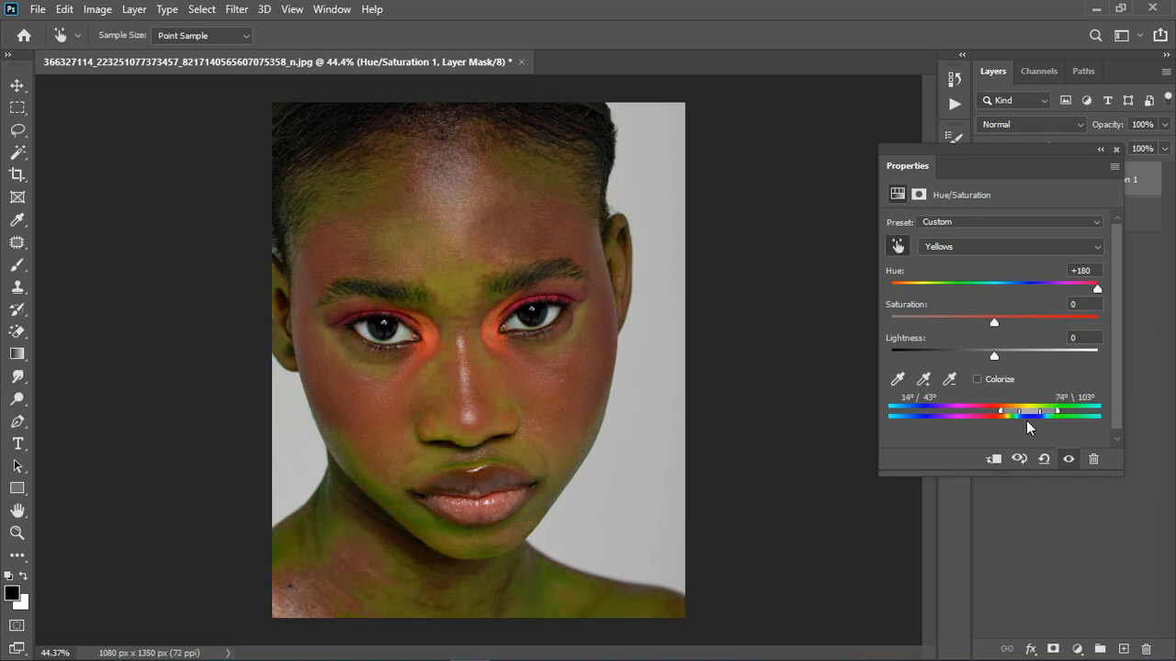
left_click_drag(1002, 409, 1004, 410)
left_click(1079, 464)
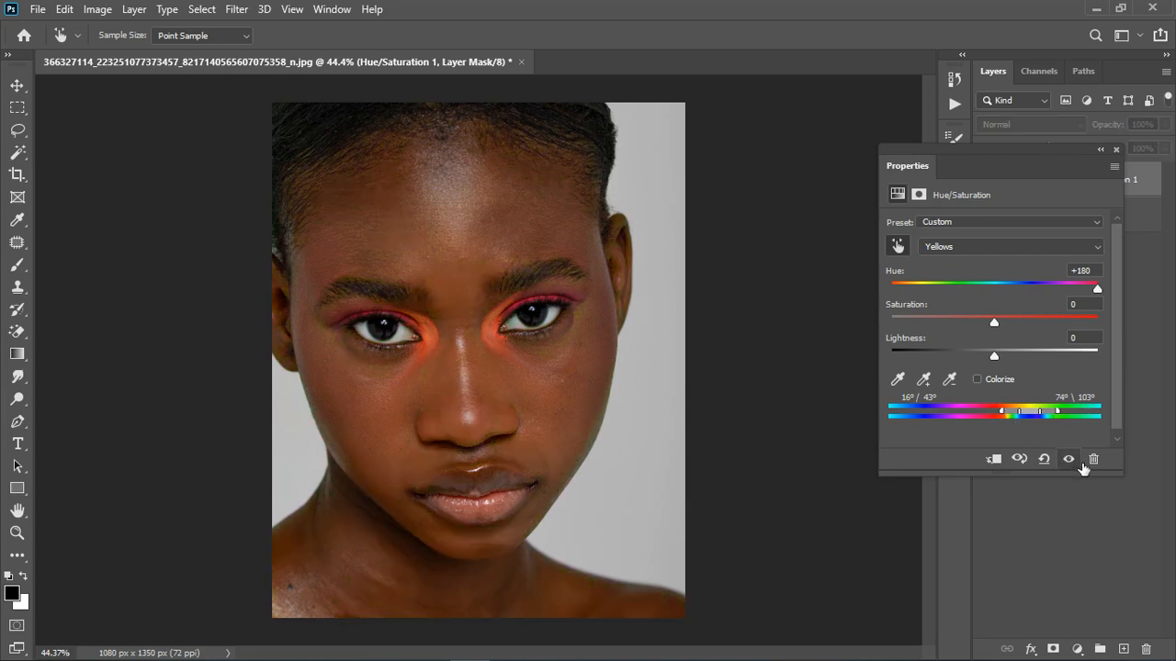
left_click(1081, 464)
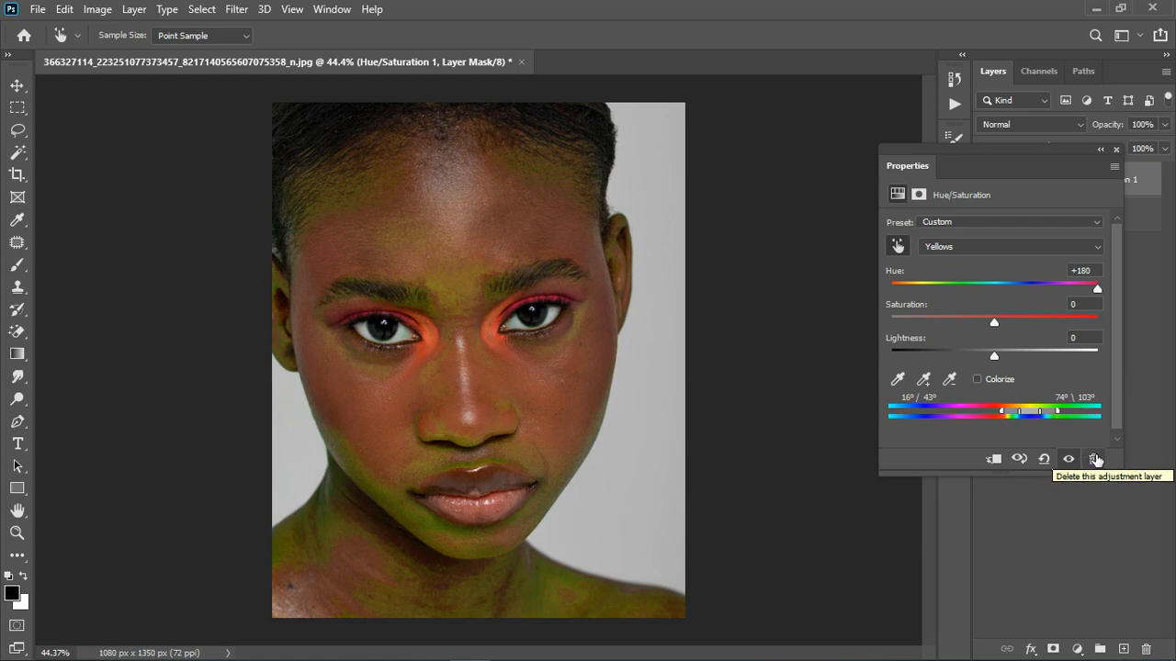
- Reset the Yellows hue to 0 and switch to the Move tool
left_click(1106, 274)
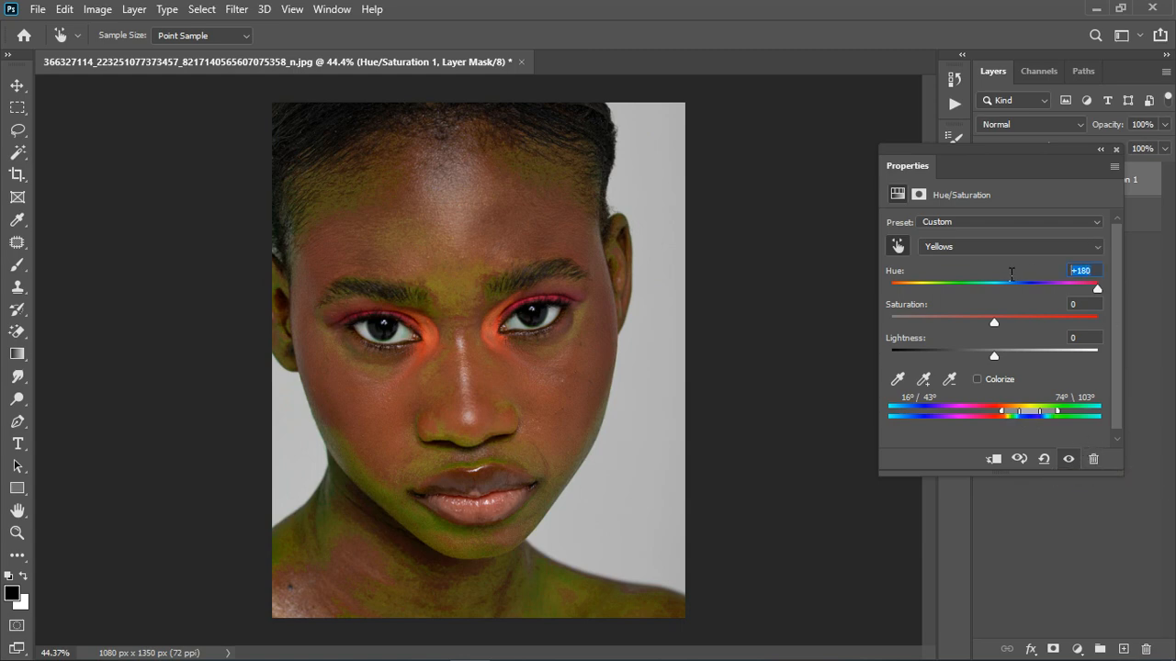
type("0")
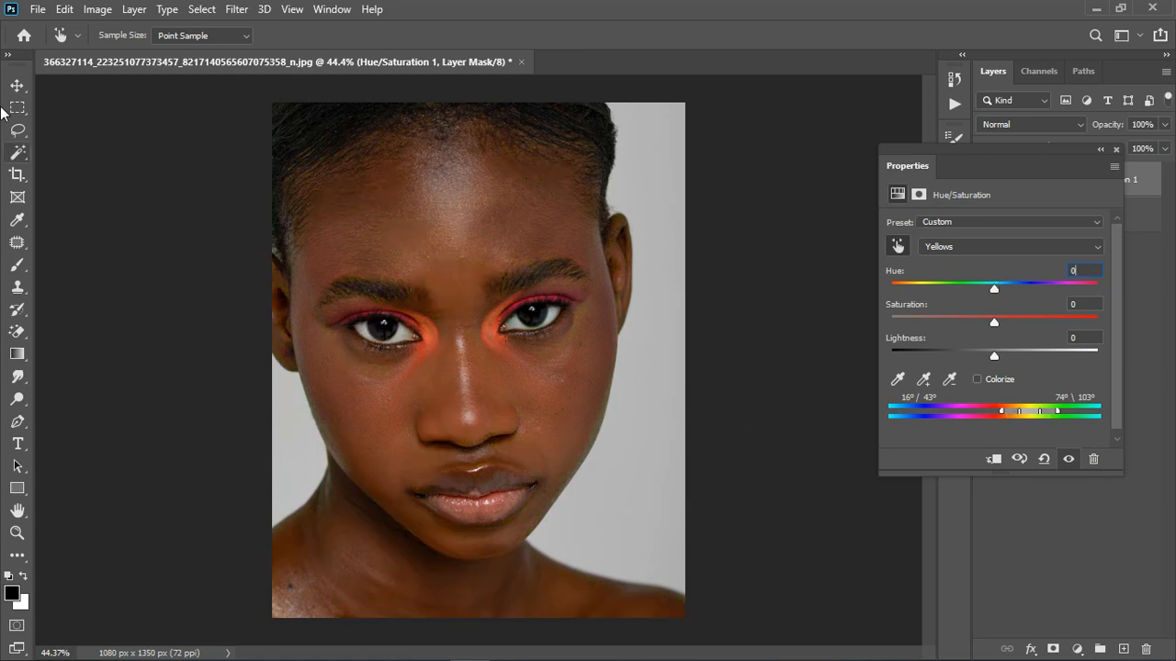
left_click(17, 86)
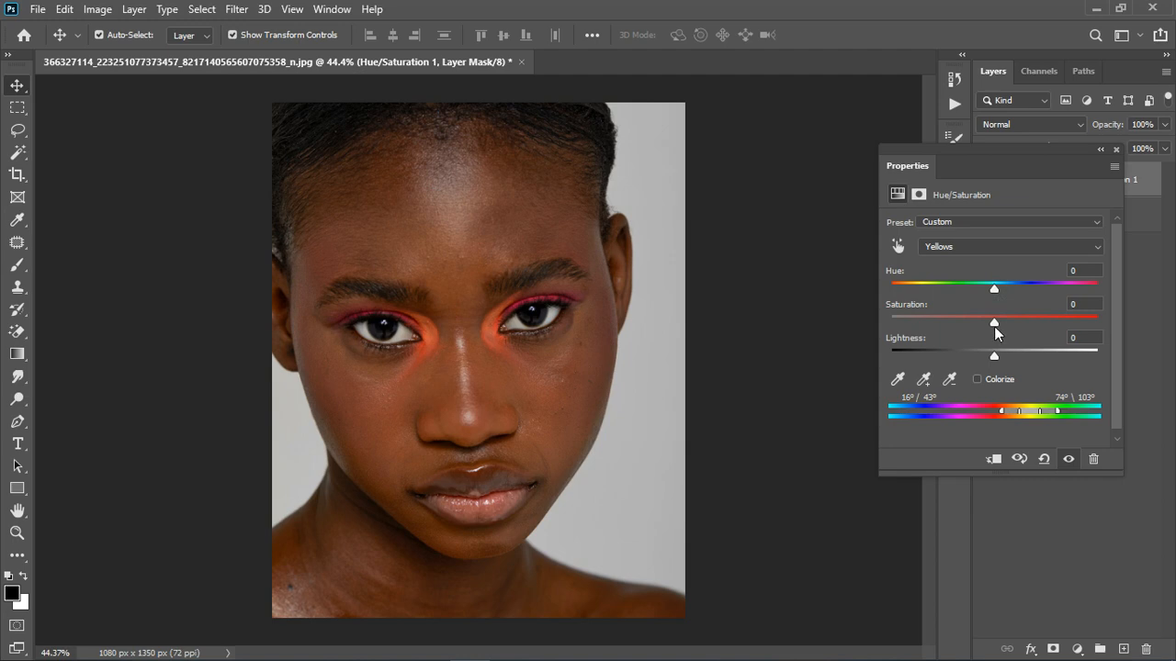
- Set the Yellows saturation to -79 and hue to -11, and compare the portrait with and without the adjustment
left_click_drag(994, 326, 911, 337)
left_click(1072, 460)
left_click(1071, 461)
left_click_drag(910, 322, 934, 329)
left_click_drag(930, 322, 928, 322)
left_click_drag(995, 289, 957, 290)
left_click_drag(1005, 282, 984, 290)
left_click_drag(929, 324, 912, 324)
left_click(1075, 464)
left_click(1074, 463)
left_click(1116, 149)
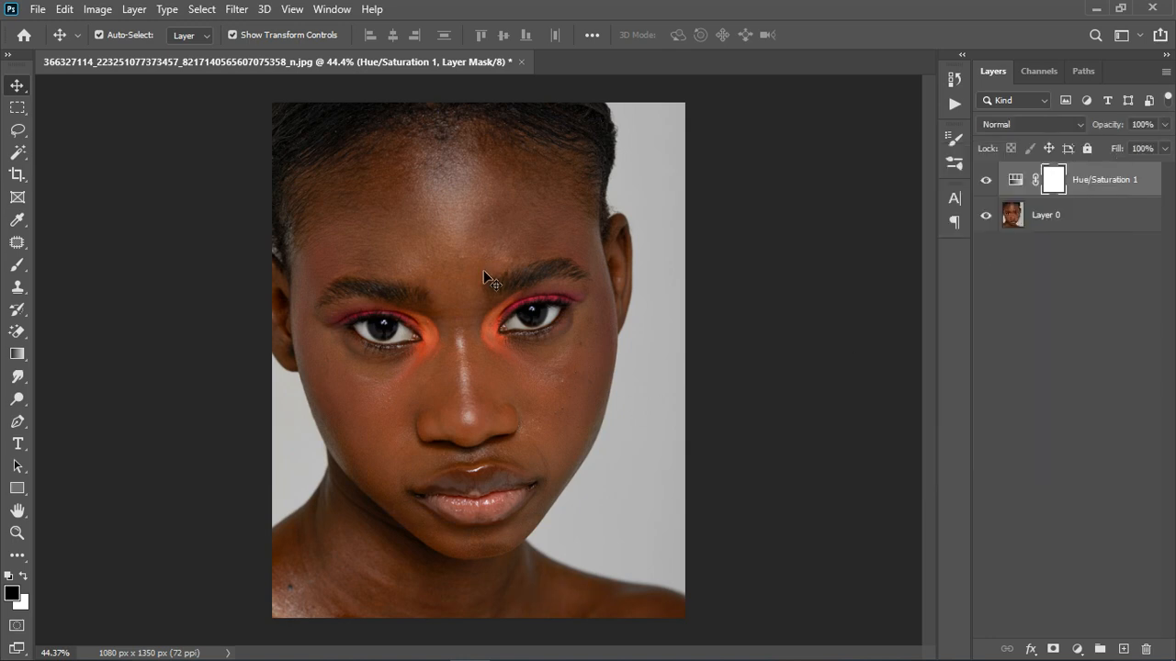
- Inspect the face up close and compare the portrait with and without the Hue/Saturation 1 layer
scroll(450, 513, "up", 4)
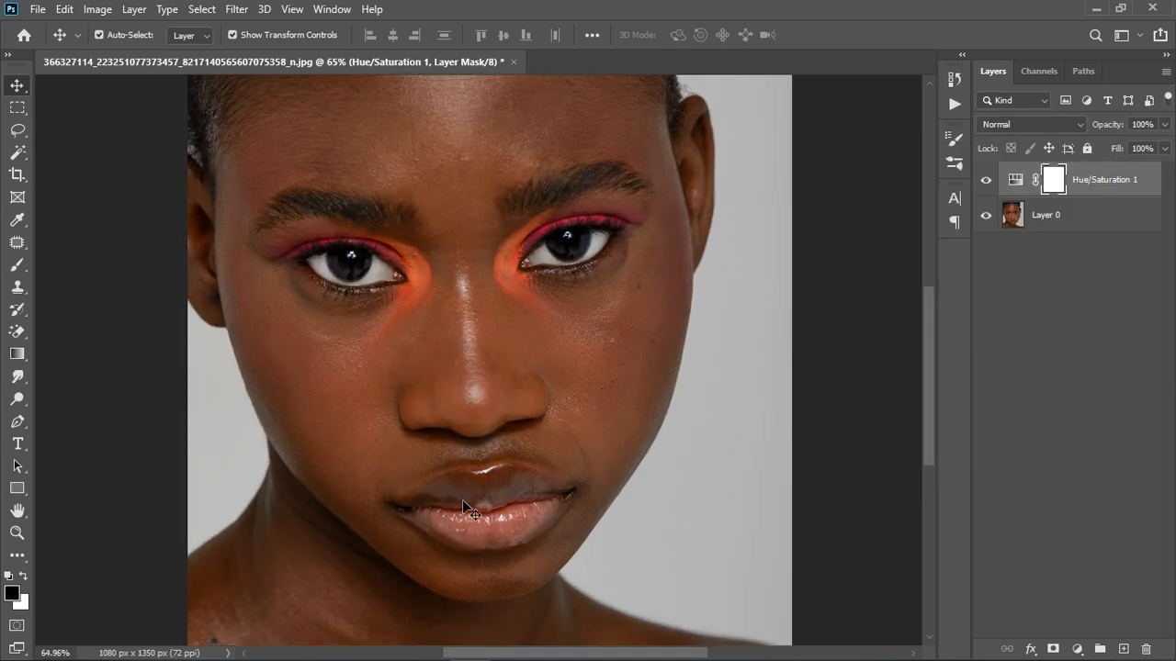
scroll(497, 553, "down", 3)
left_click(987, 180)
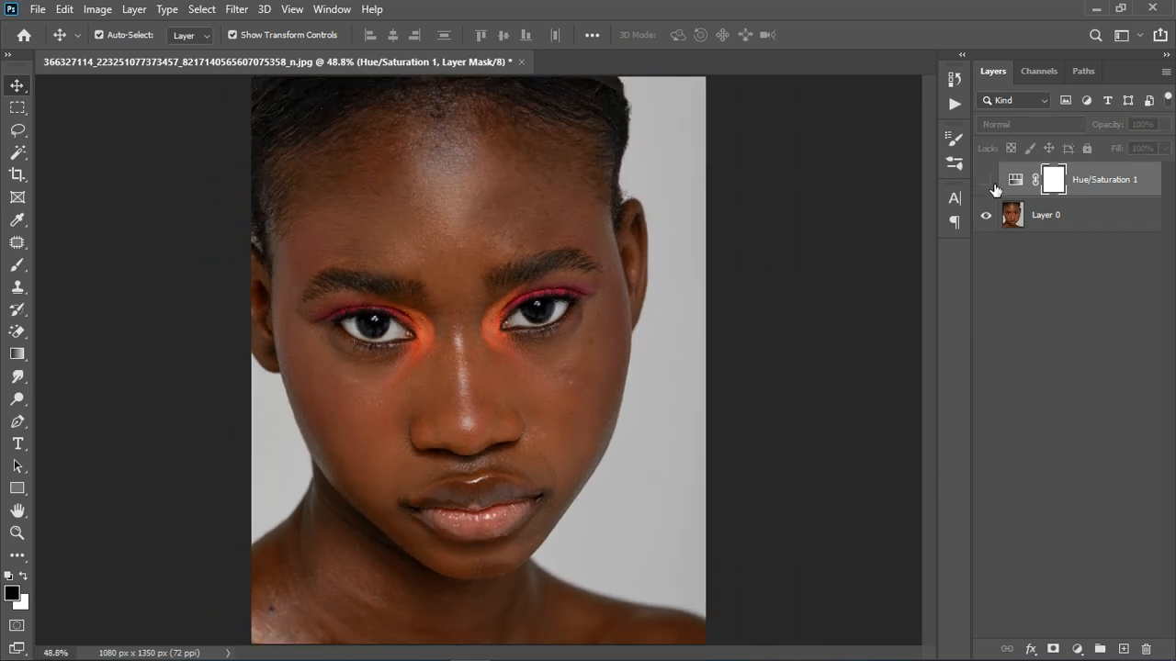
left_click(986, 180)
scroll(573, 316, "down", 1)
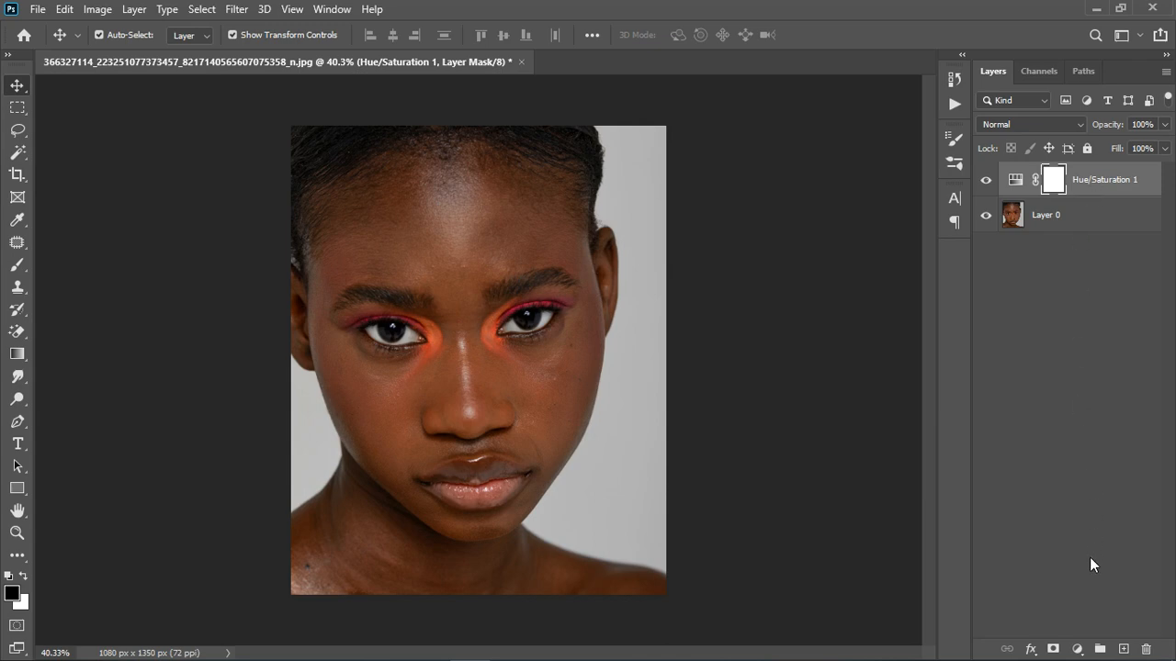
- Add a second Hue/Saturation adjustment layer and target the Reds range by sampling the skin near the temple
left_click(1076, 650)
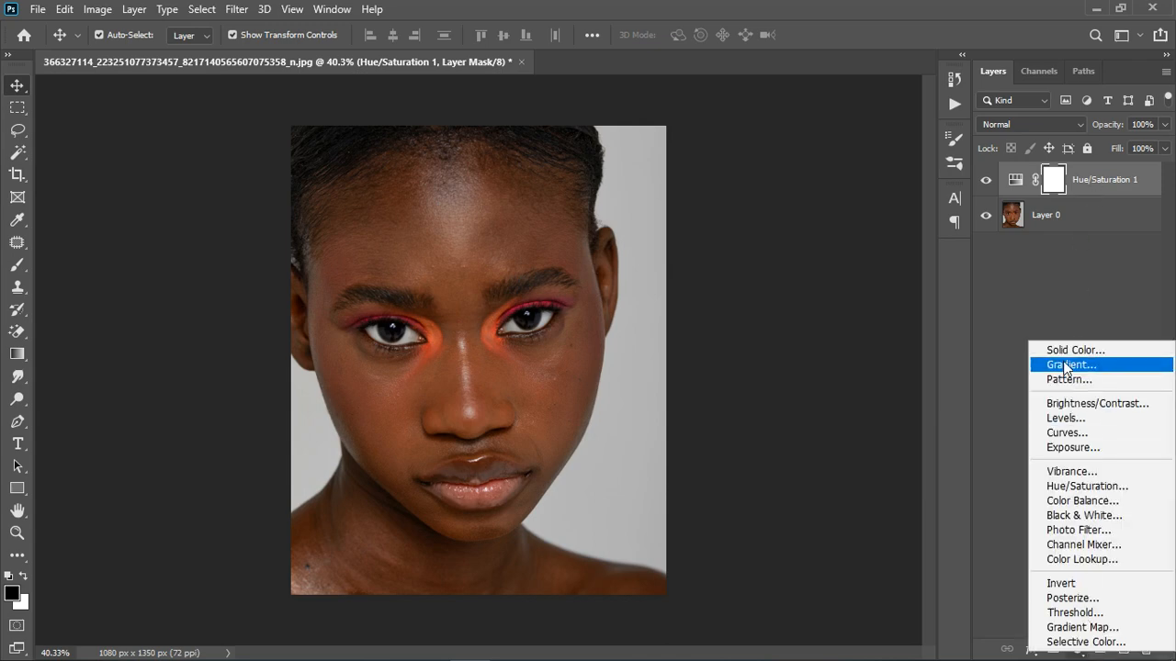
left_click(1087, 486)
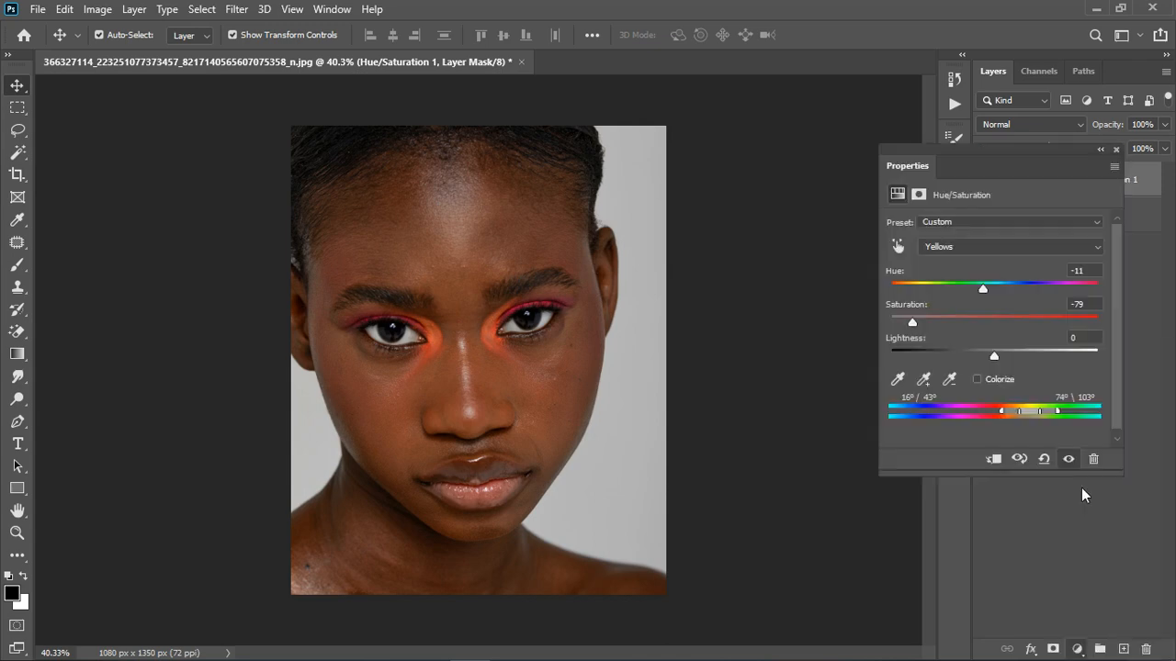
left_click(899, 246)
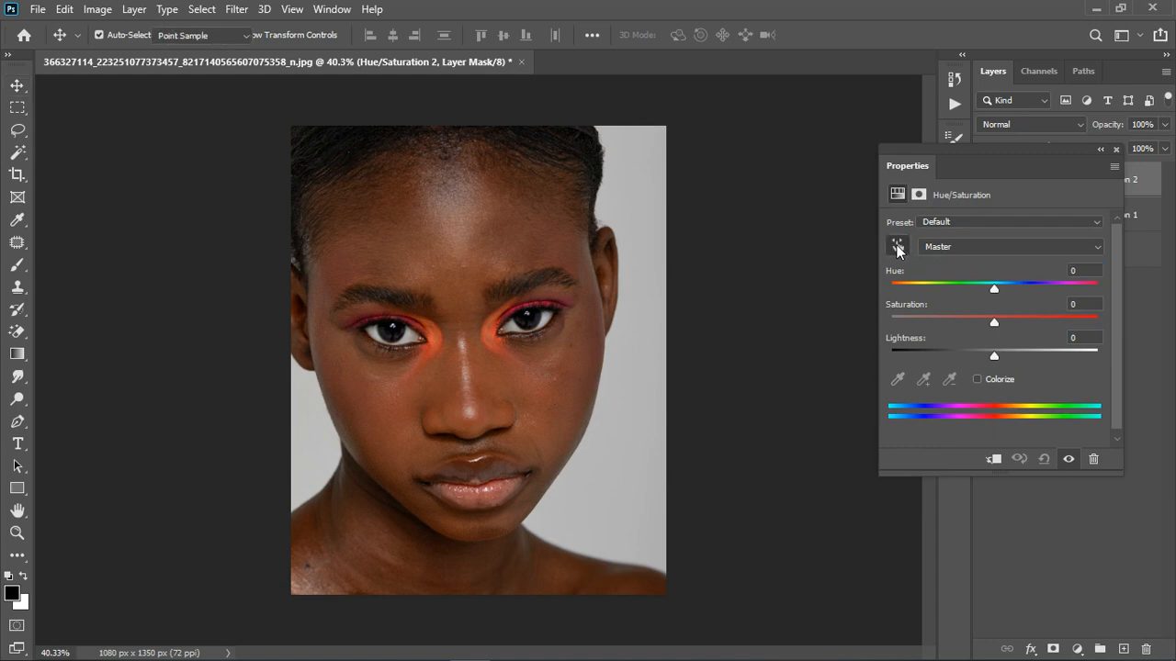
left_click(332, 298)
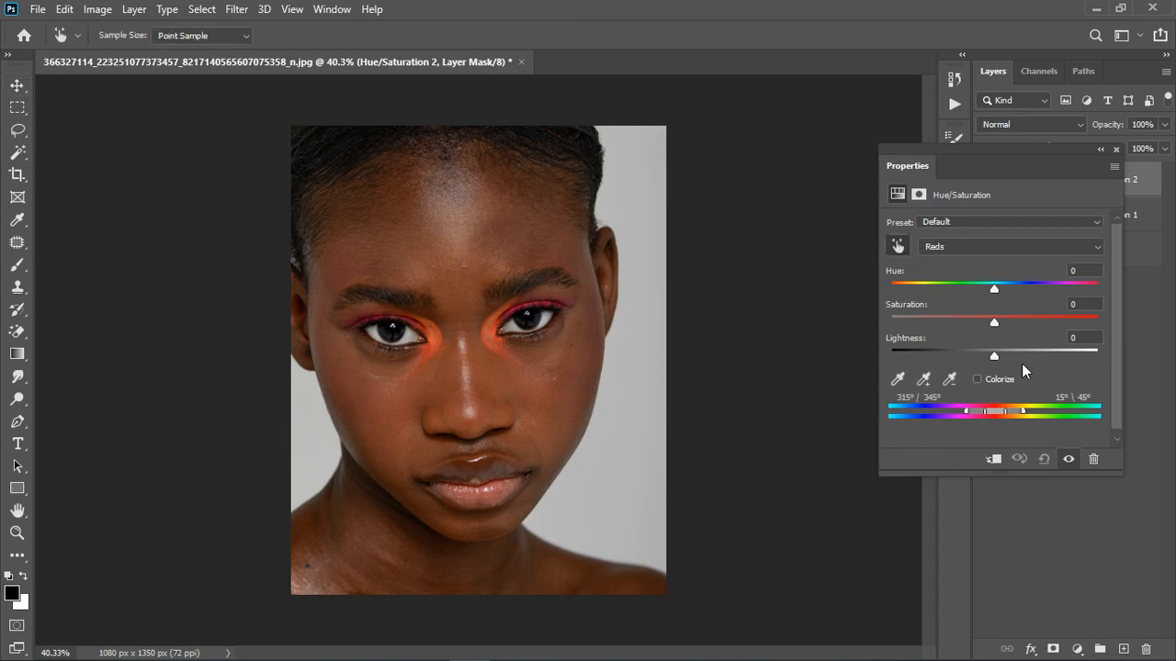
- Set the Reds hue to +180 on the new adjustment layer and inspect the color patches on the chin and forehead
left_click_drag(994, 289, 1137, 295)
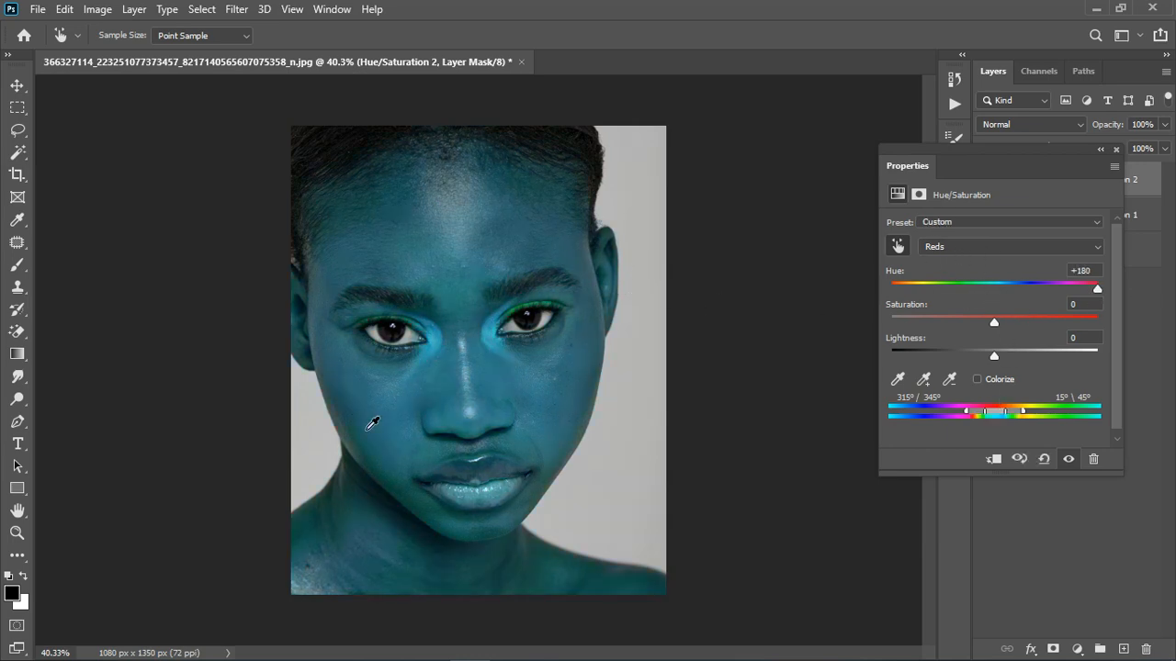
scroll(395, 532, "up", 6)
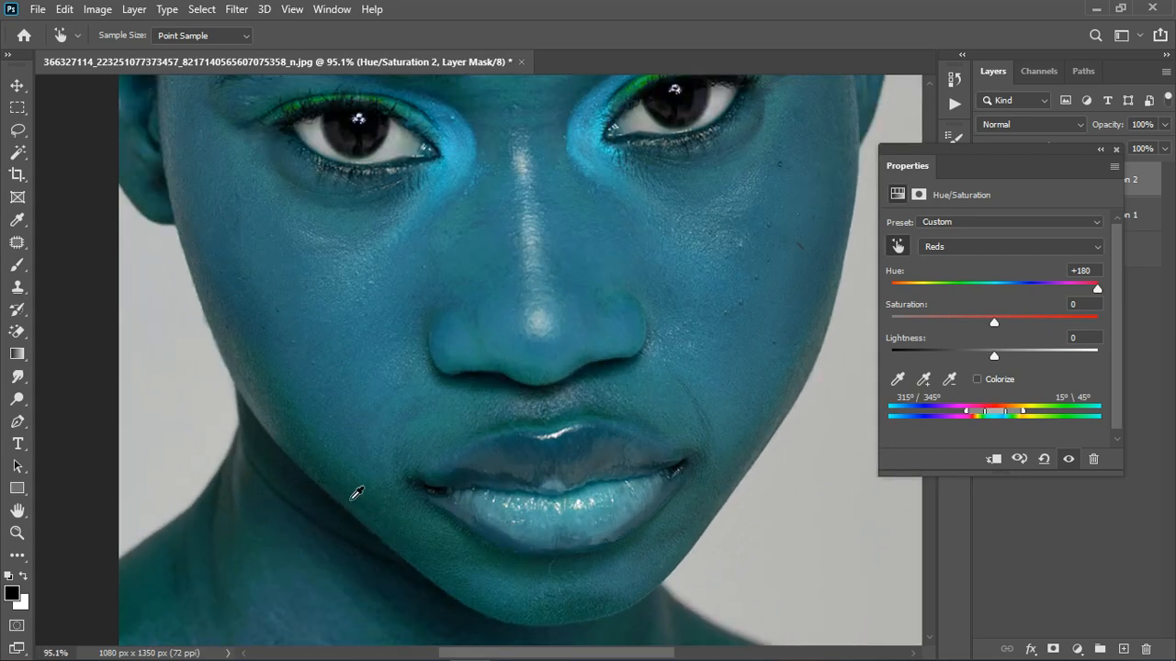
scroll(477, 469, "down", 6)
scroll(367, 170, "up", 4)
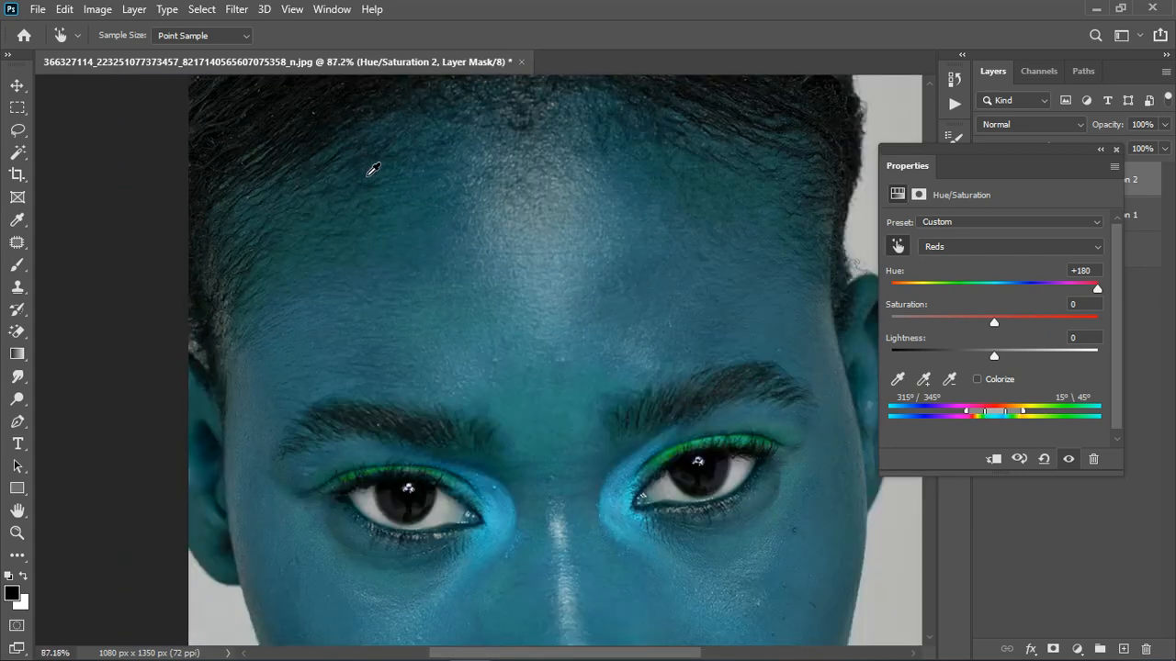
scroll(487, 285, "down", 1)
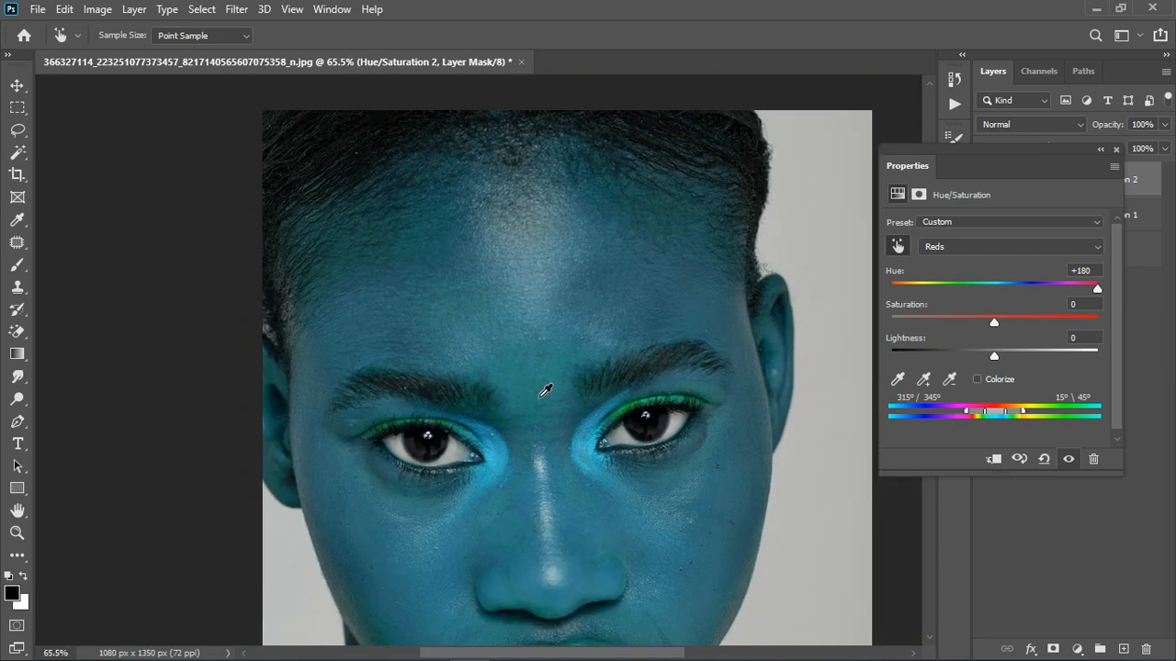
scroll(560, 367, "down", 5)
scroll(574, 551, "down", 1)
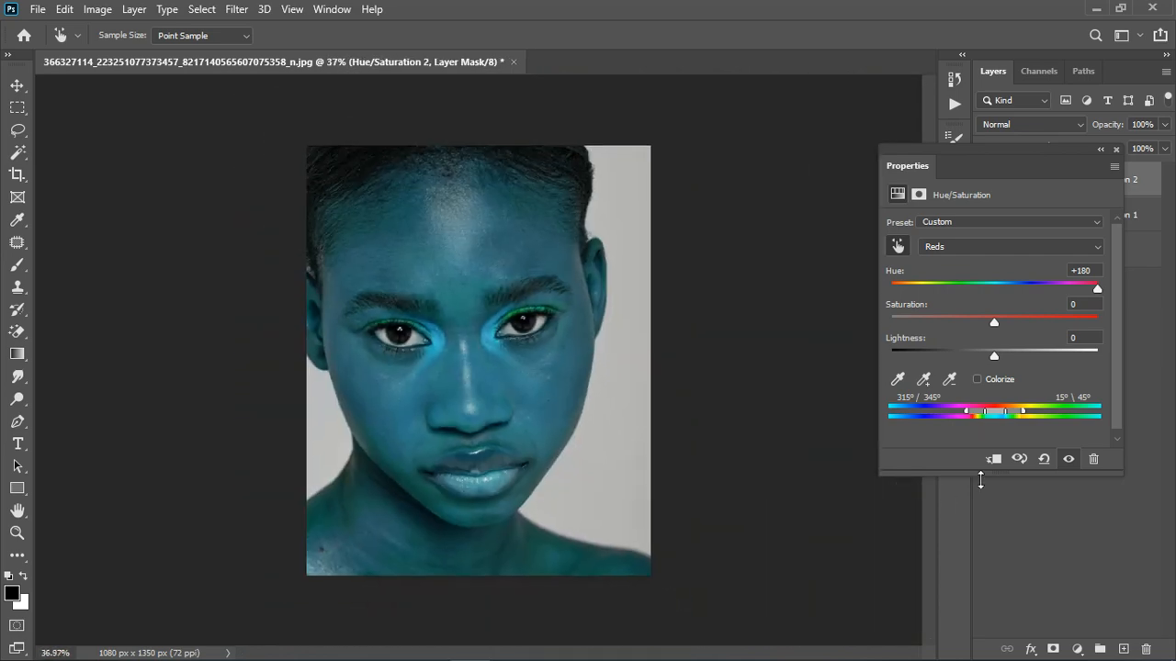
- Shift the targeted color range to 13°/42° and 72°\102°, and reset the hue to 0
left_click_drag(1002, 415, 1035, 405)
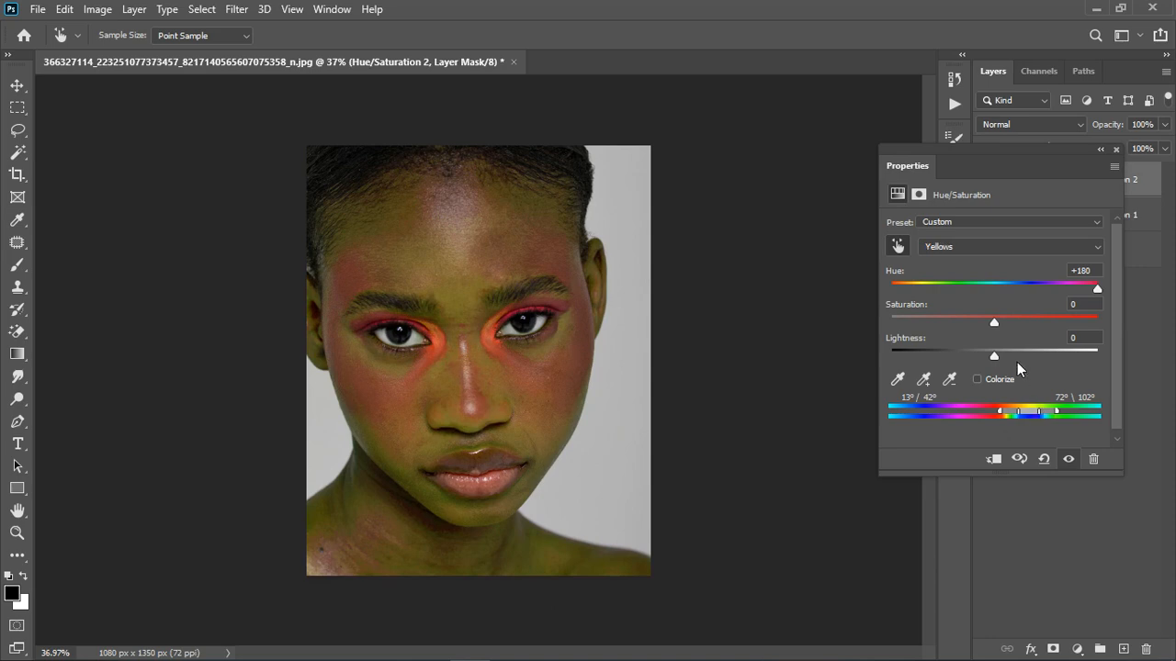
left_click(1093, 271)
type("0")
key("Return")
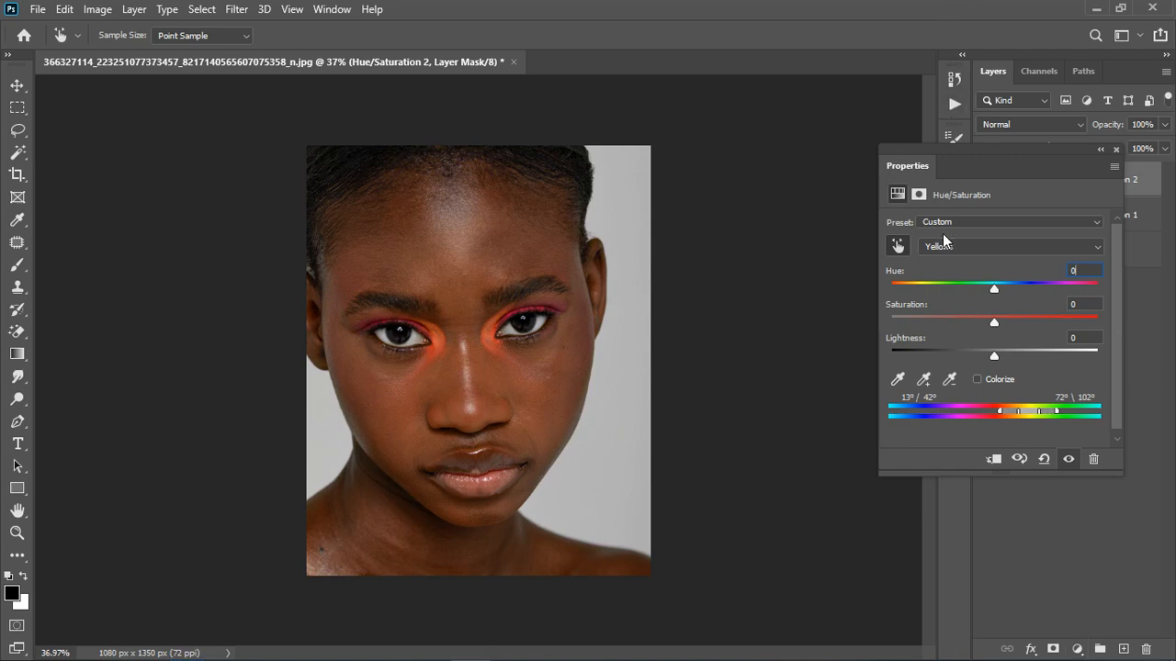
- Set the Yellows hue to -13 and saturation to -11, and check the portrait with and without the adjustment
mouse_move(993, 291)
left_mouse_down()
mouse_move(957, 290)
mouse_move(976, 289)
left_mouse_up()
mouse_move(994, 322)
left_mouse_down()
mouse_move(1008, 326)
mouse_move(983, 321)
left_mouse_up()
left_click(1075, 461)
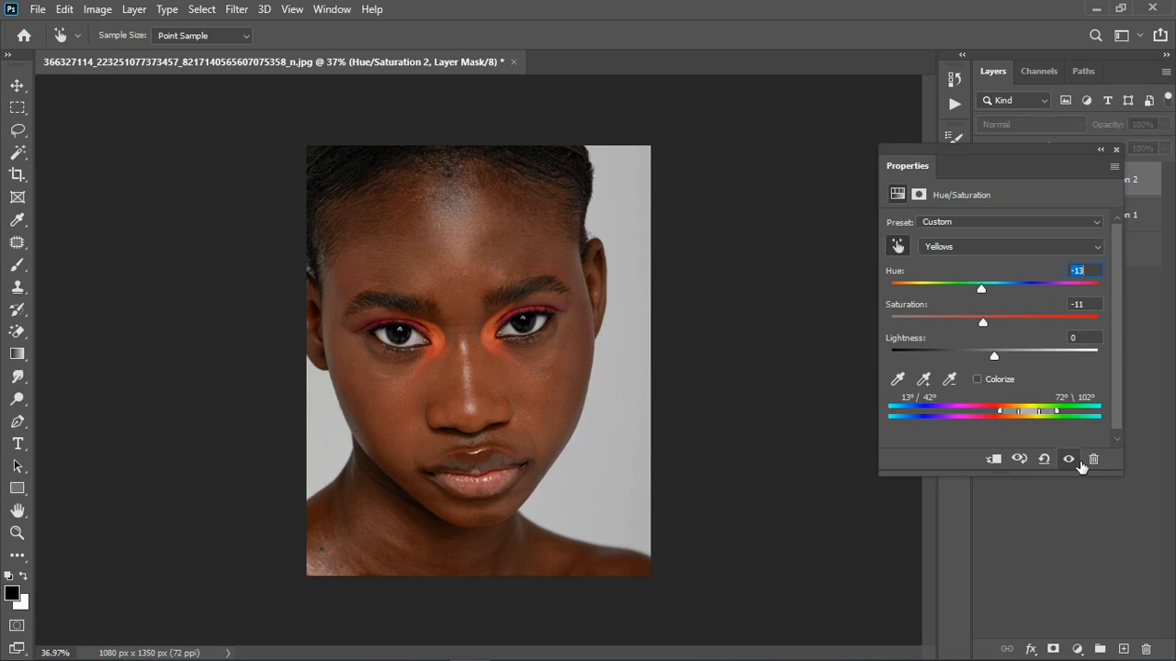
left_click(1077, 460)
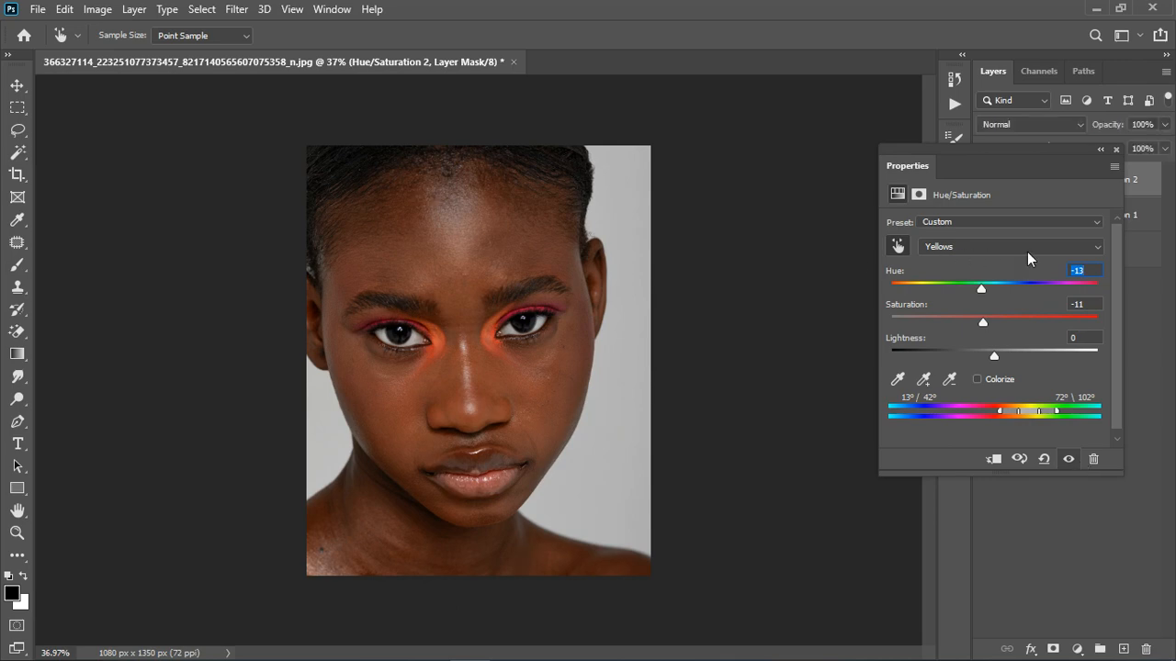
scroll(467, 189, "up", 4)
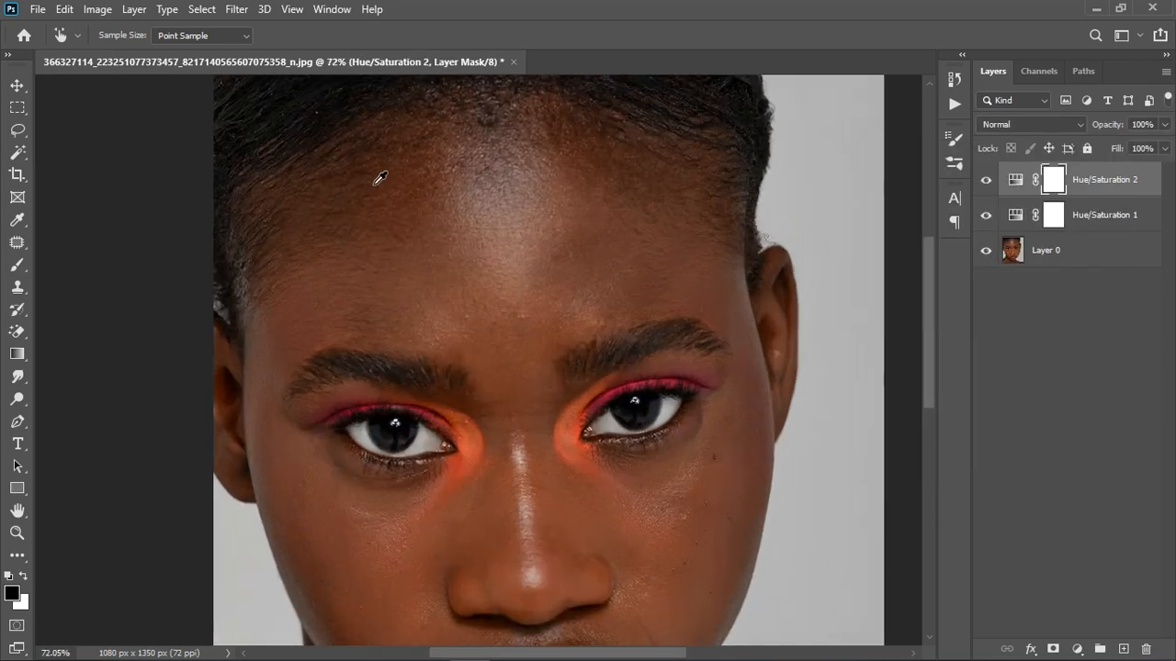
scroll(468, 189, "down", 3)
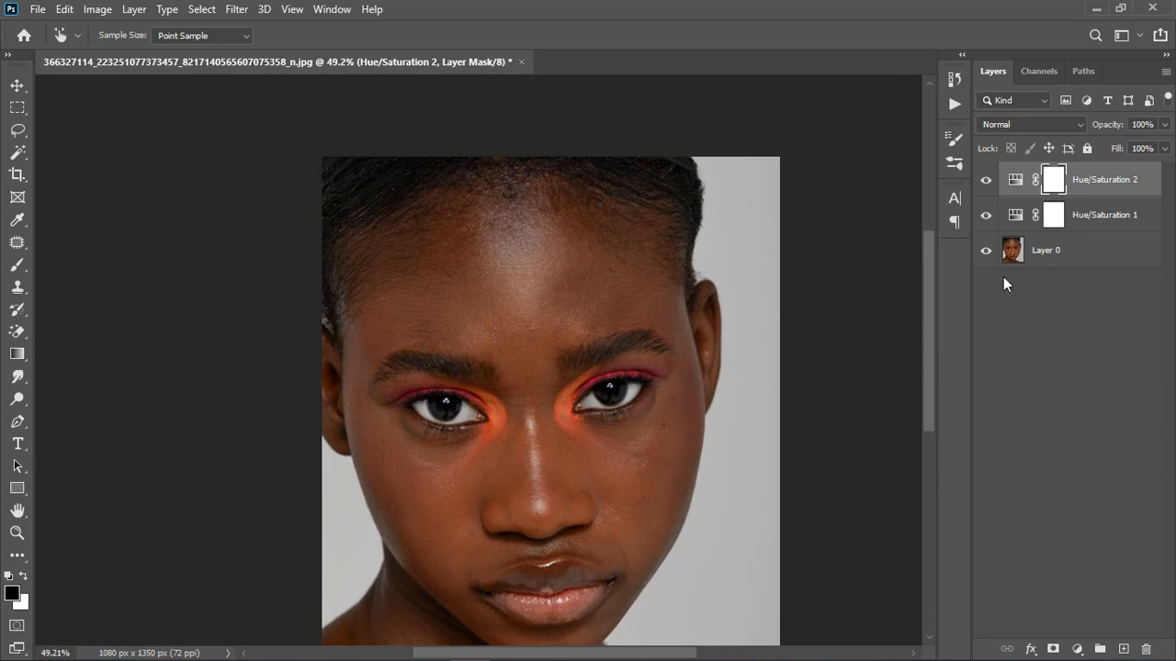
scroll(619, 375, "down", 2)
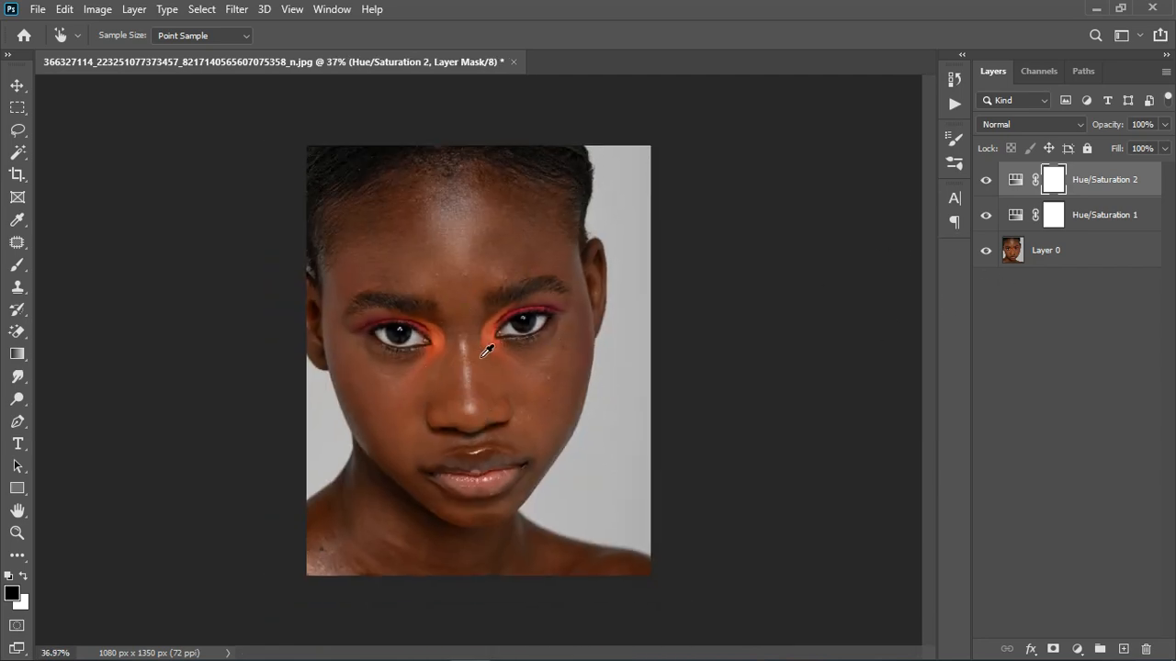
- Add a third Hue/Saturation adjustment layer and choose the Reds range
left_click(1079, 648)
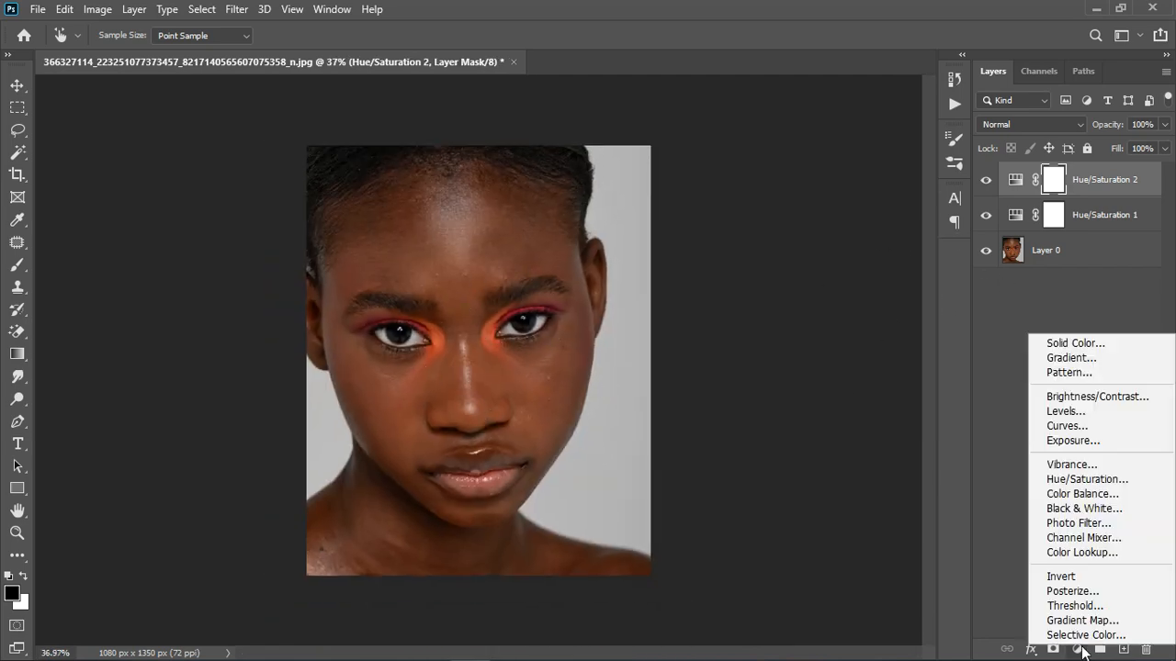
left_click(1098, 479)
left_click(993, 289)
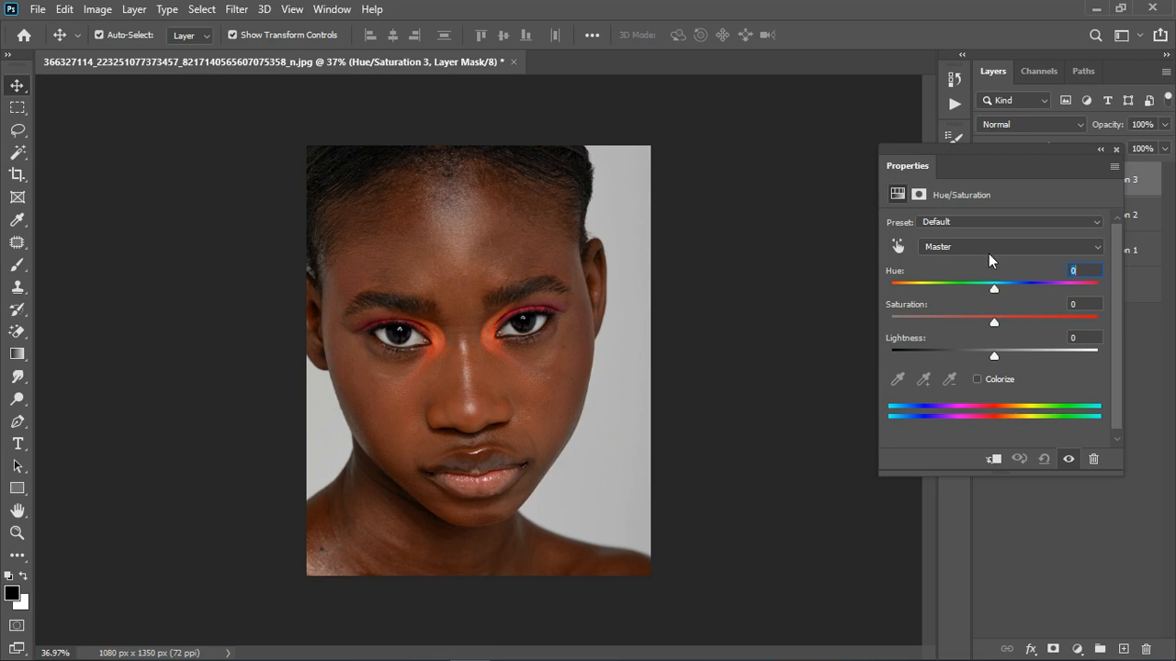
left_click(988, 249)
left_click(986, 264)
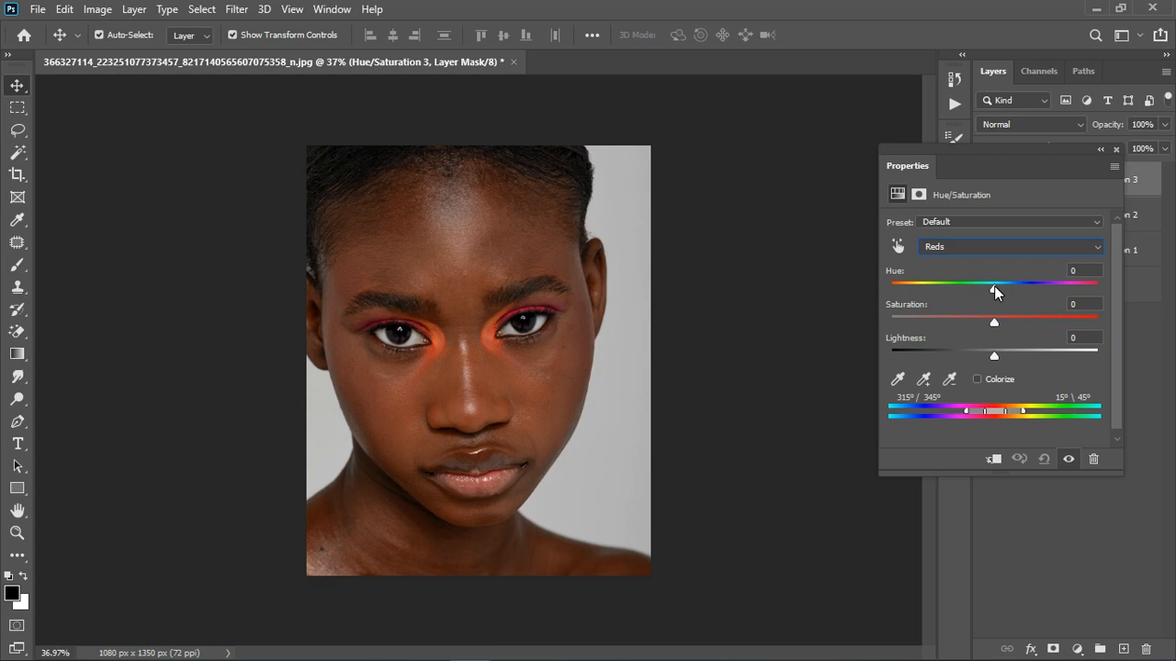
- Set the Reds hue to +8, saturation to -13 and lightness to 0
mouse_move(995, 290)
left_mouse_down()
mouse_move(976, 289)
mouse_move(1002, 292)
left_mouse_up()
left_click_drag(1002, 291, 980, 323)
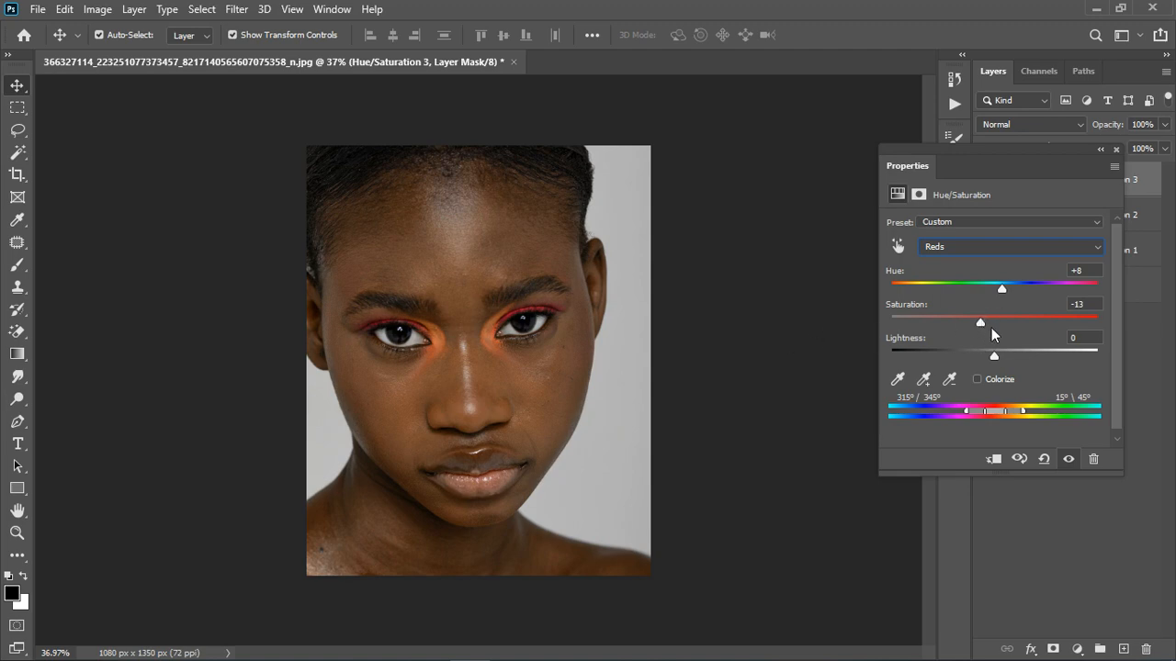
mouse_move(995, 358)
left_mouse_down()
mouse_move(1006, 352)
mouse_move(988, 351)
left_mouse_up()
left_click(1066, 338)
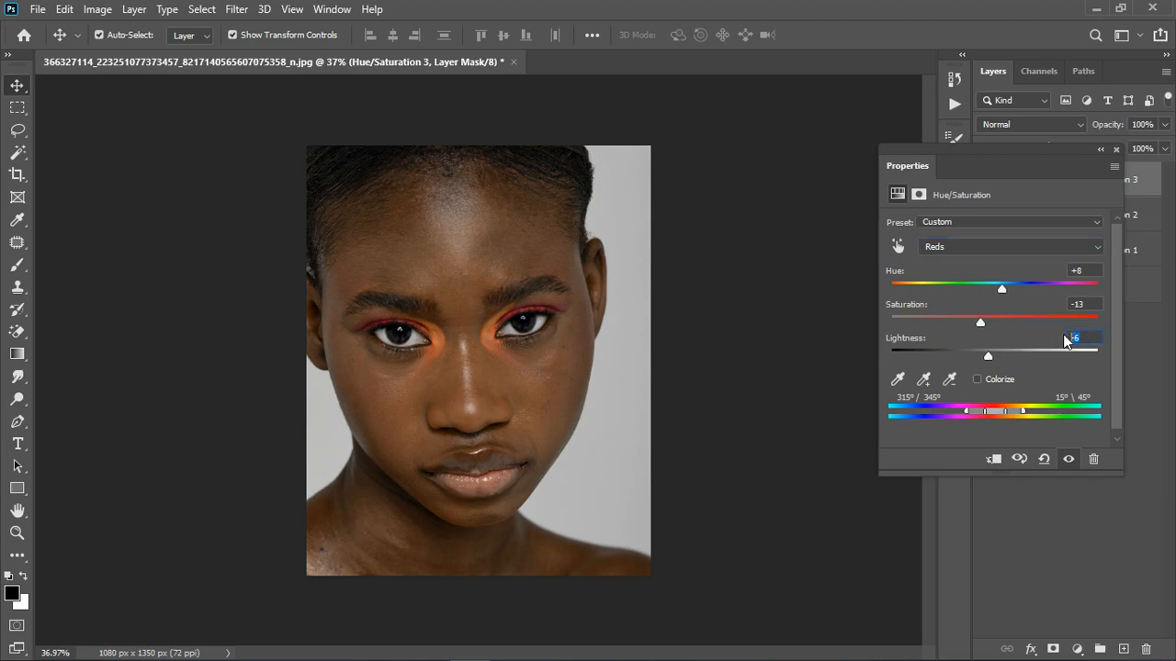
type("0")
- Fine-tune the Reds saturation slightly and close the adjustment settings
left_click_drag(981, 323, 1003, 296)
left_click_drag(980, 322, 984, 322)
left_click(1115, 150)
- Compare the face with and without the Hue/Saturation 3 layer
scroll(441, 333, "up", 3)
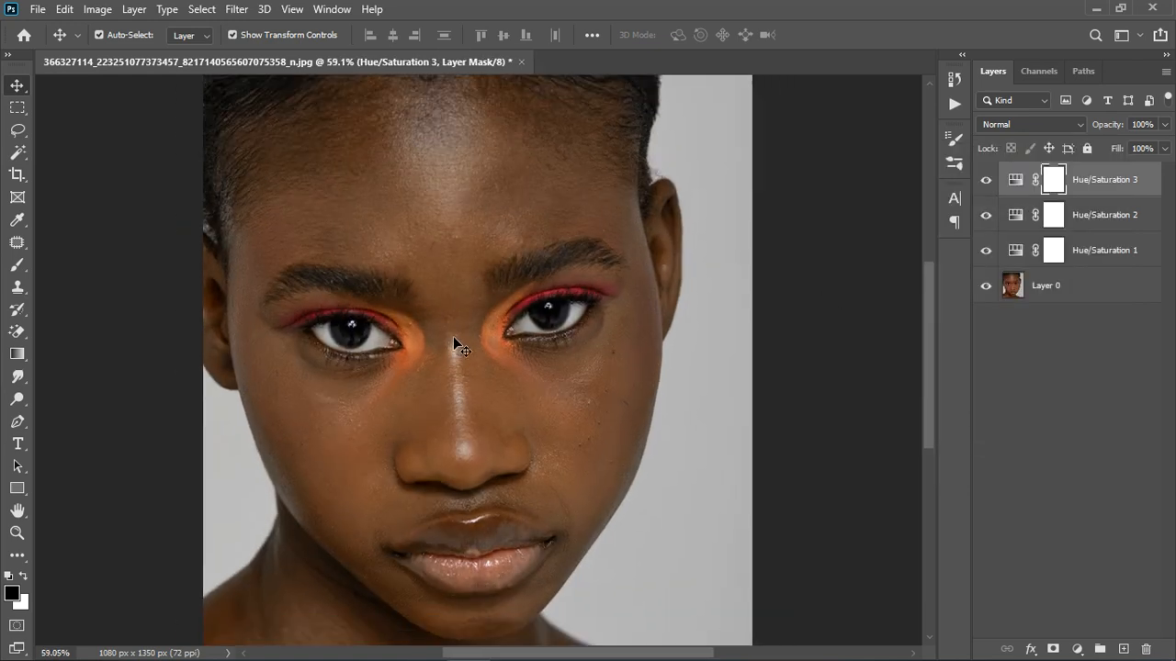
scroll(455, 340, "down", 1)
left_click(989, 181)
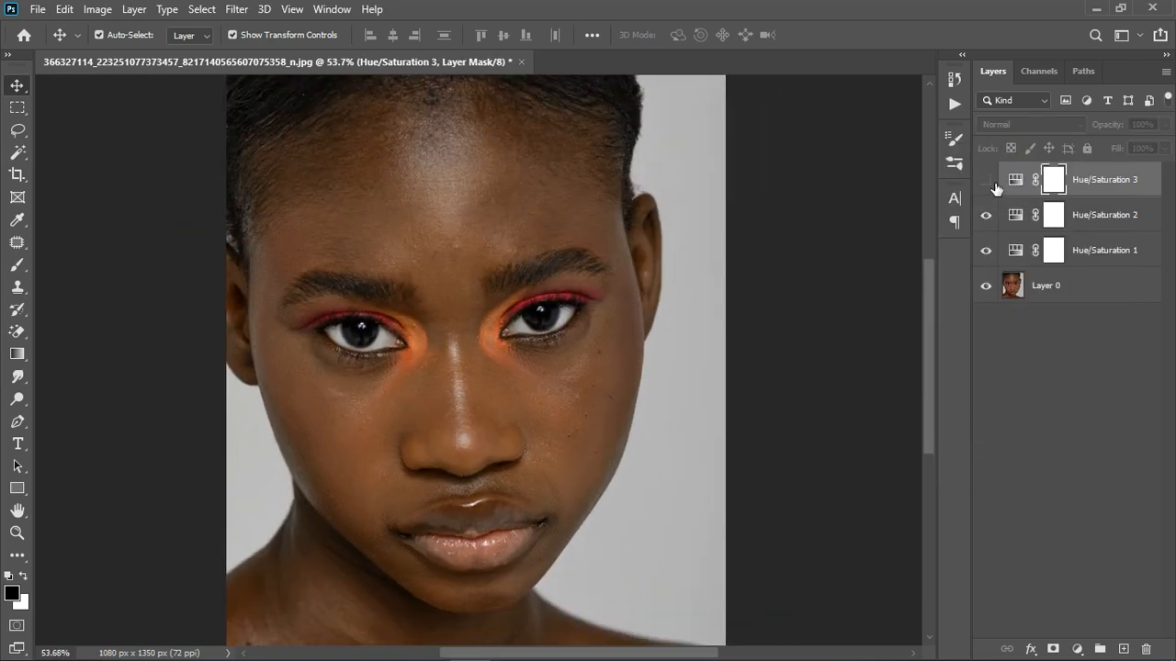
left_click(987, 180)
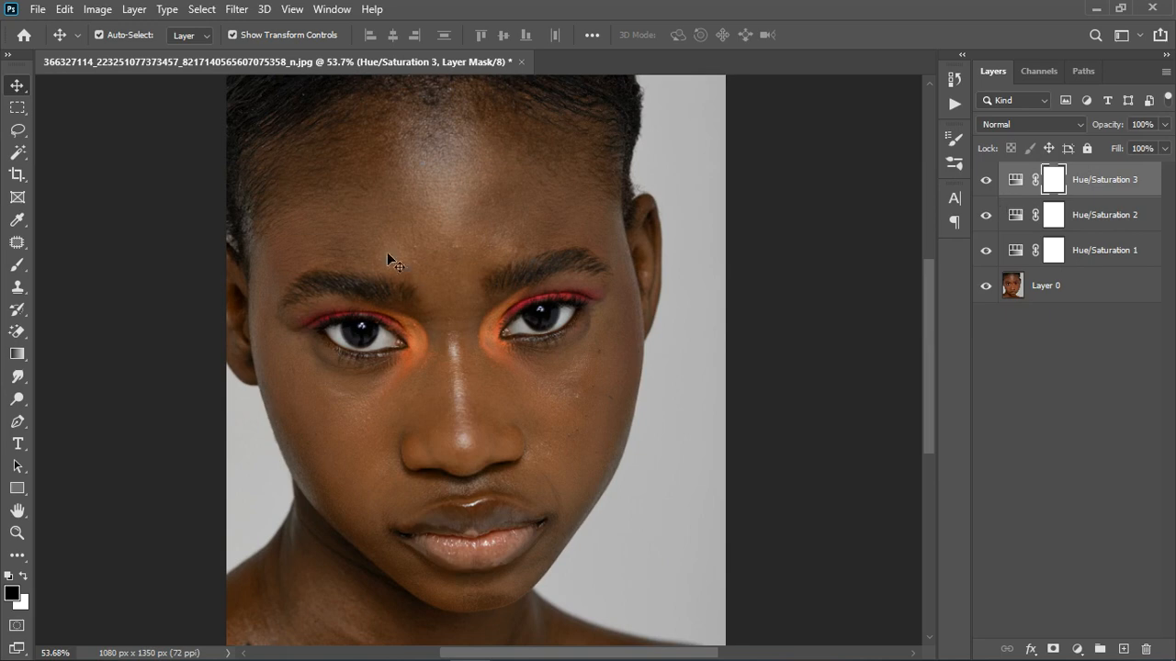
- Group the three Hue/Saturation layers and compare the portrait with and without the group
left_click(1115, 245, "ctrl")
left_click(1115, 228, "ctrl")
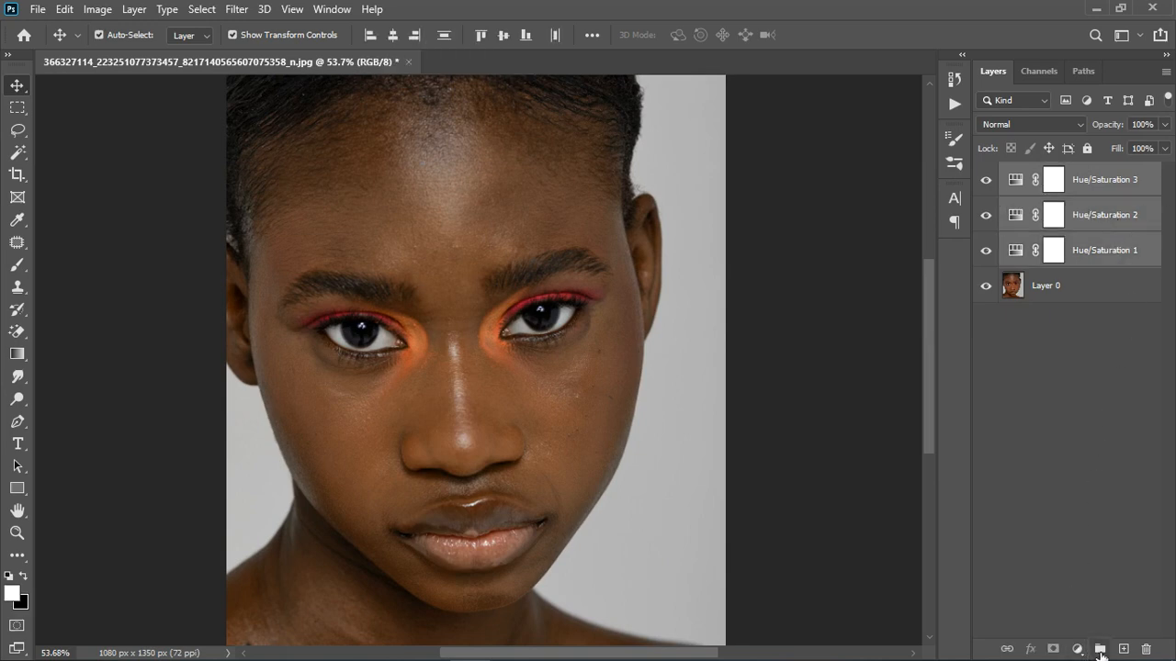
left_click(1099, 650)
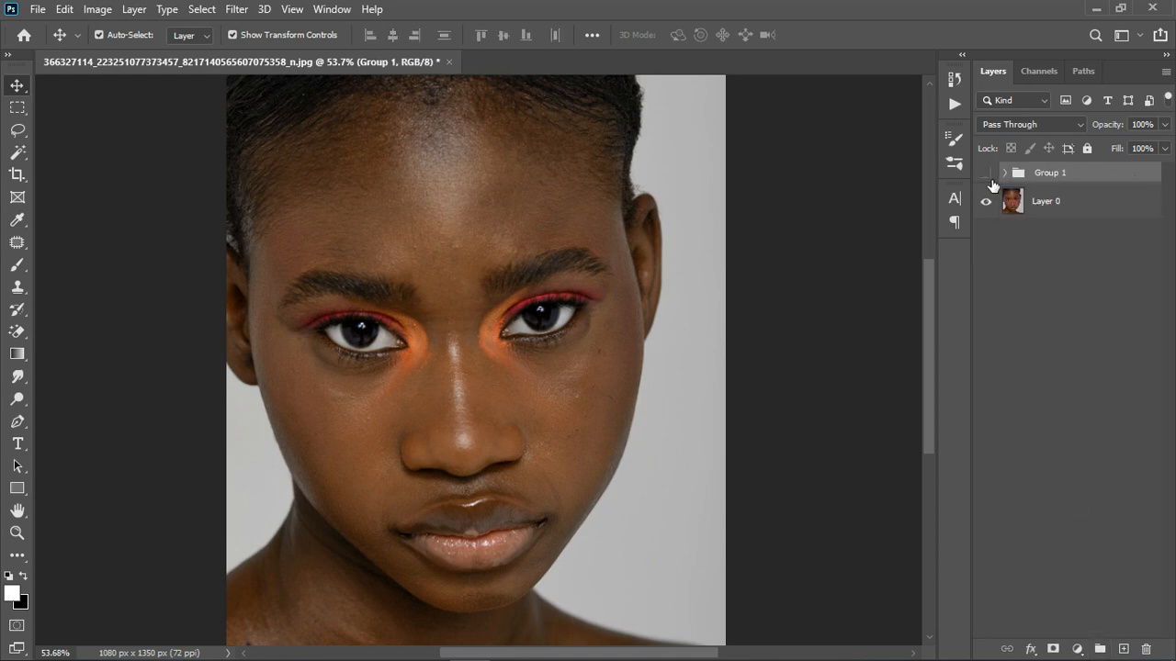
left_click(987, 173)
scroll(488, 288, "down", 2)
scroll(486, 438, "up", 1)
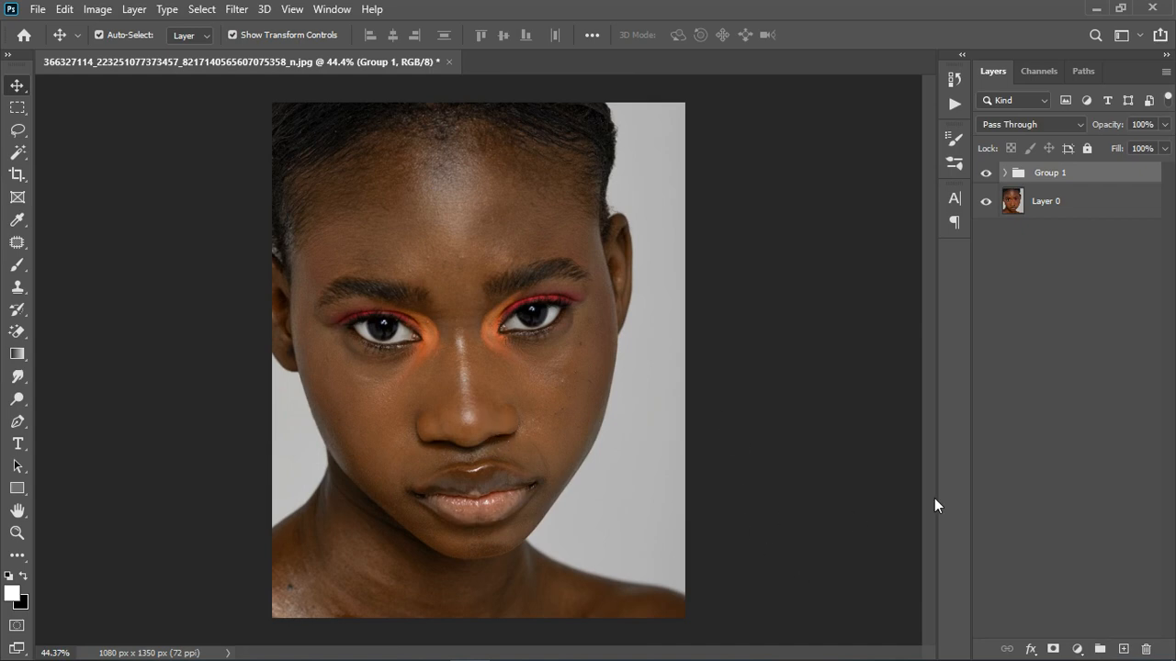
- Add a Color Lookup adjustment layer above Group 1 using the ACE MELANIN S.CUBE 3D LUT and close its settings
left_click(1077, 649)
left_click(1082, 552)
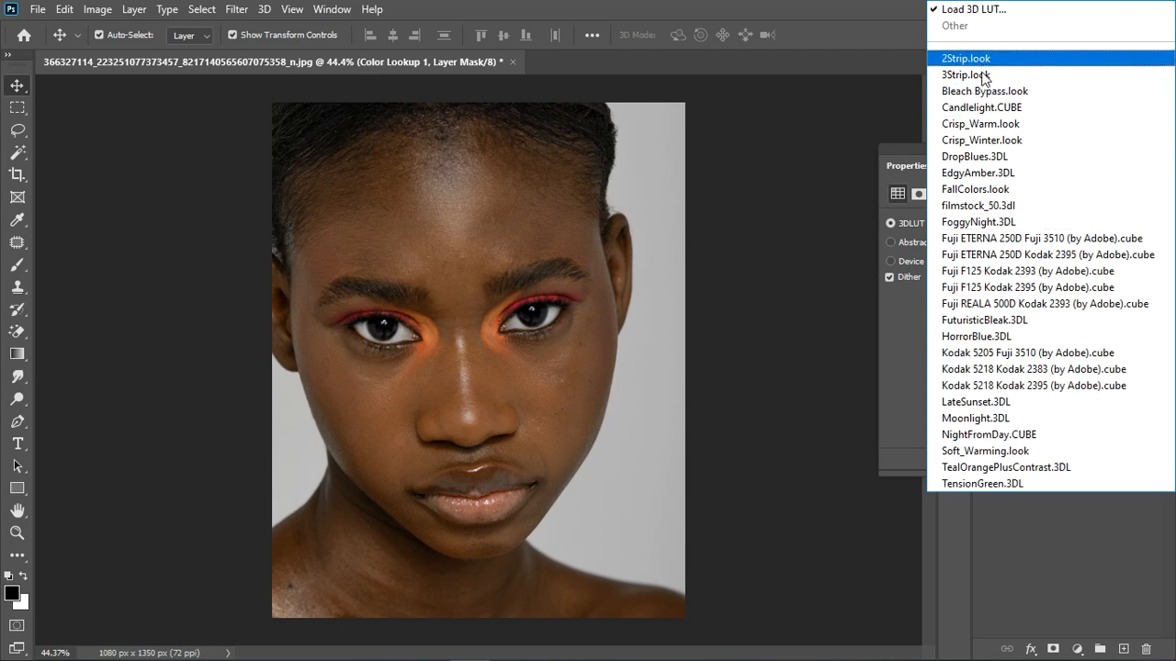
left_click(1011, 10)
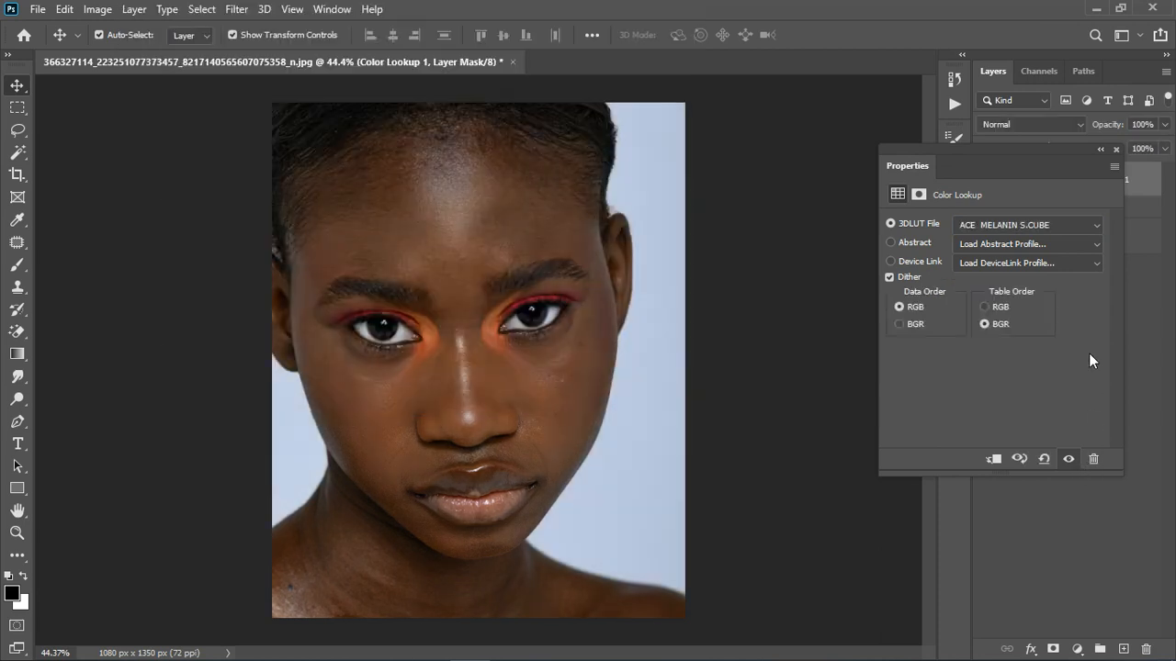
left_click(1116, 149)
- Compare the whole portrait with and without the Color Lookup 1 layer
key("ctrl+minus")
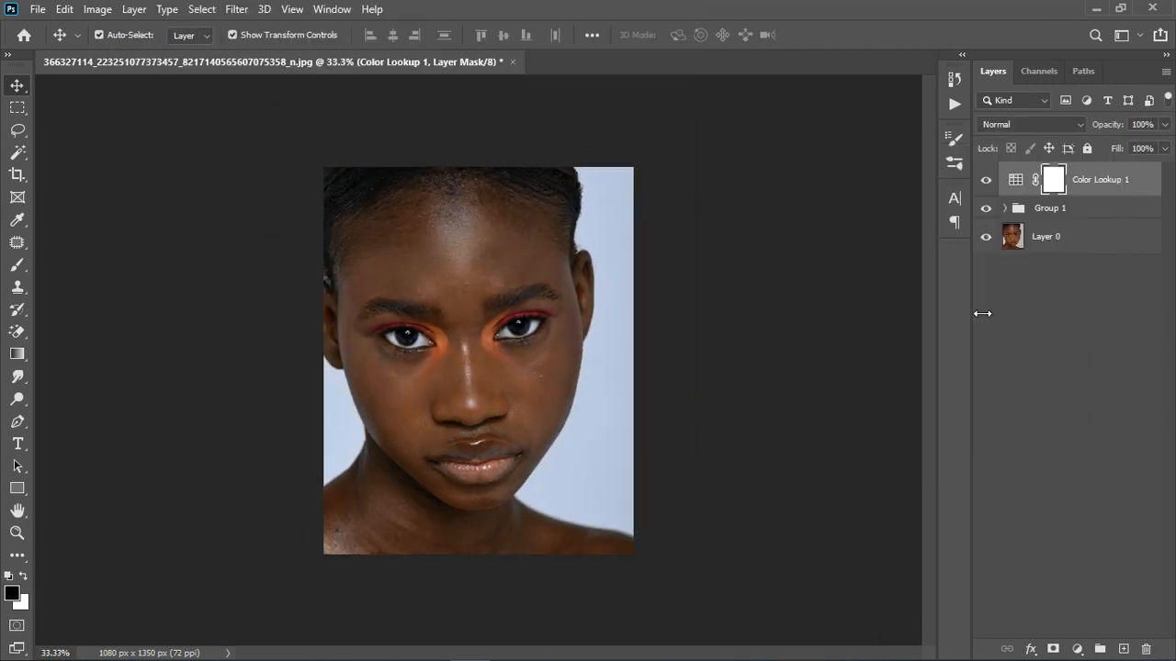
left_click(990, 182)
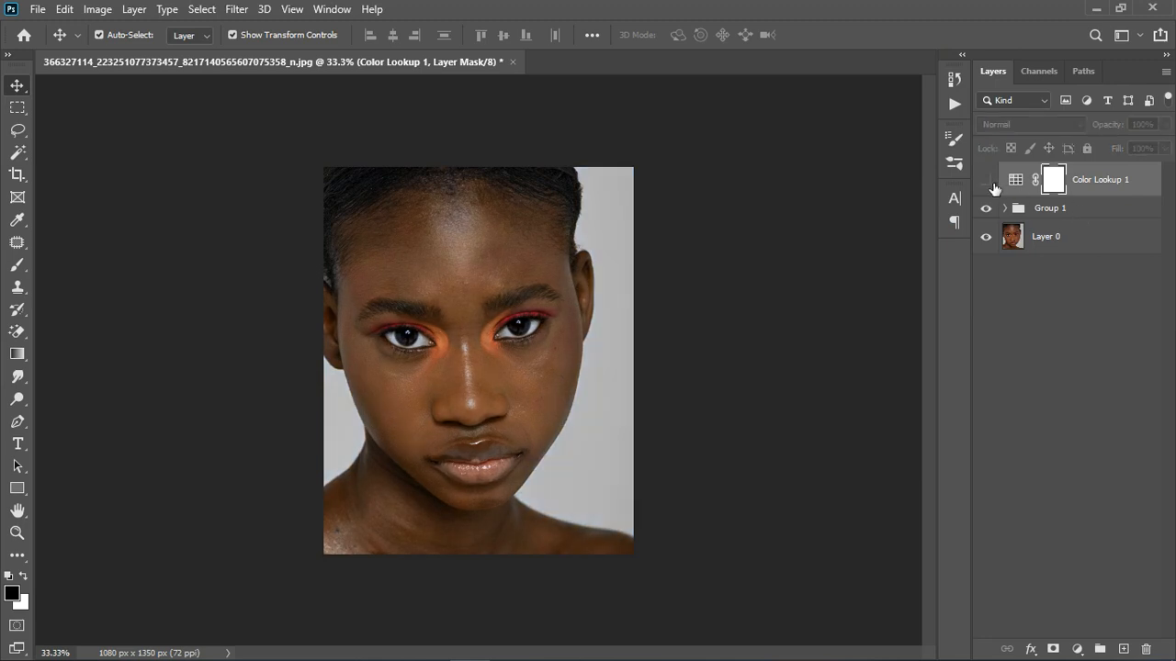
left_click(989, 182)
scroll(763, 236, "up", 4)
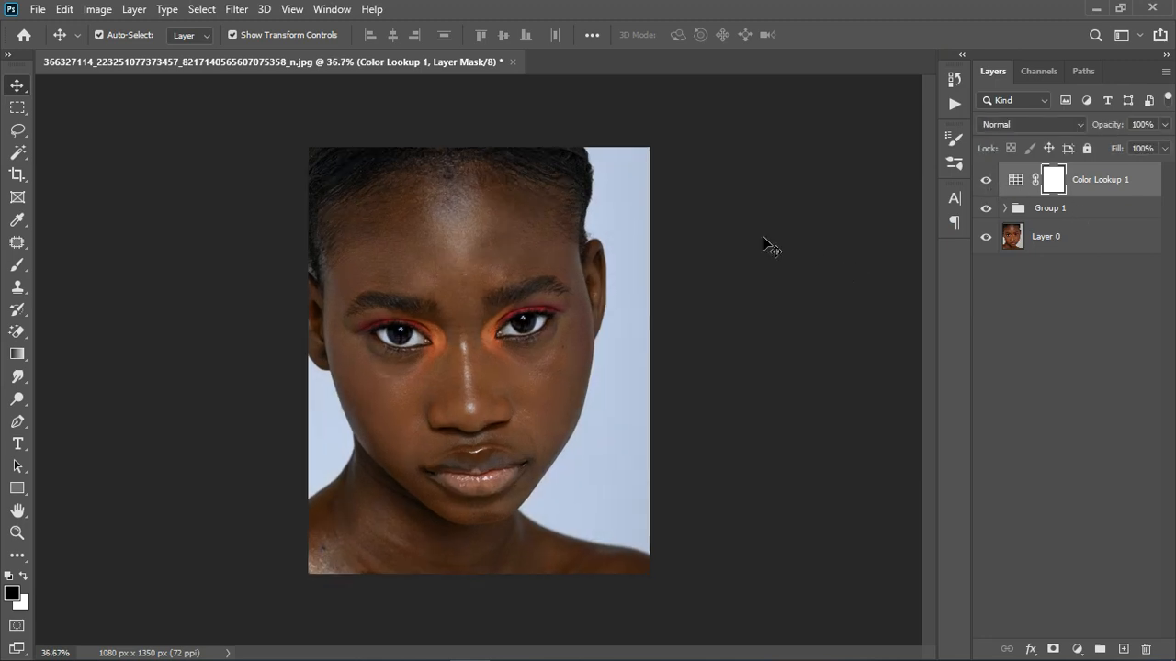
scroll(719, 280, "down", 2)
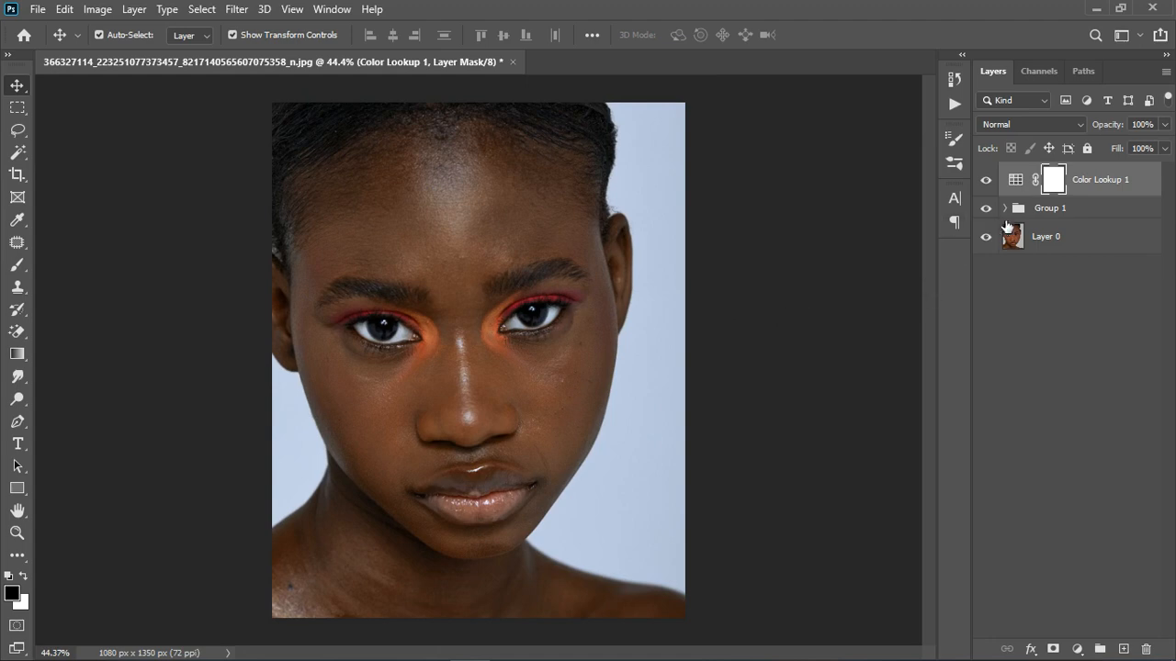
- Duplicate the Color Lookup 1 layer and set the copy's opacity to 49%
left_click(98, 34)
key("ctrl+j")
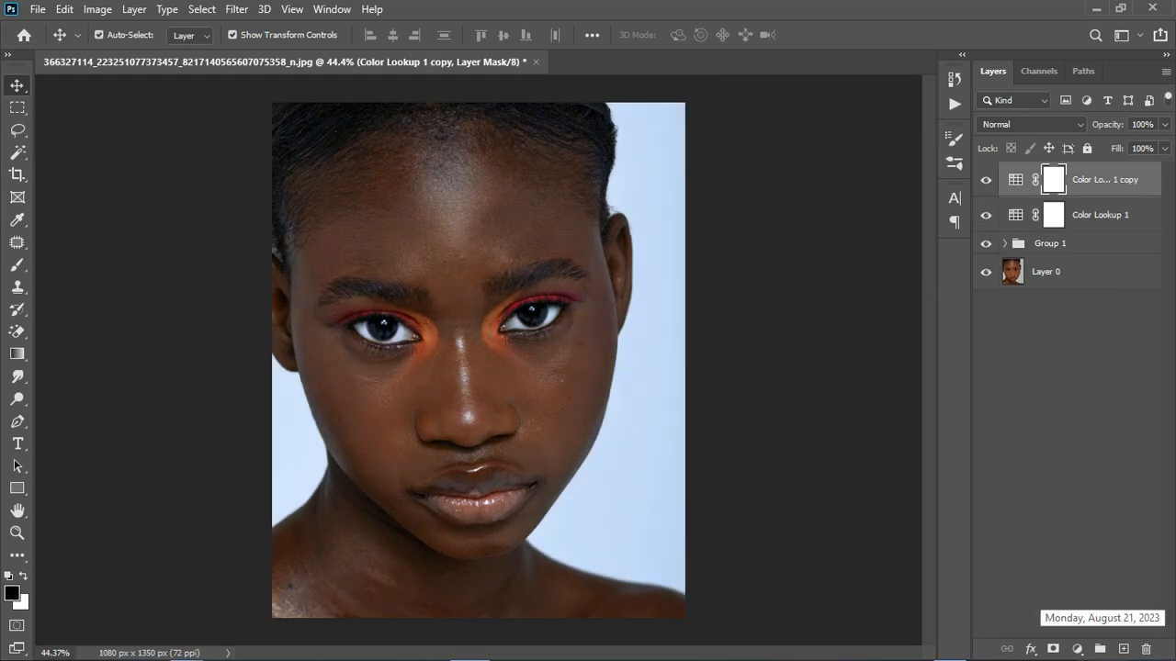
left_click(1164, 124)
left_click_drag(1165, 144, 1123, 144)
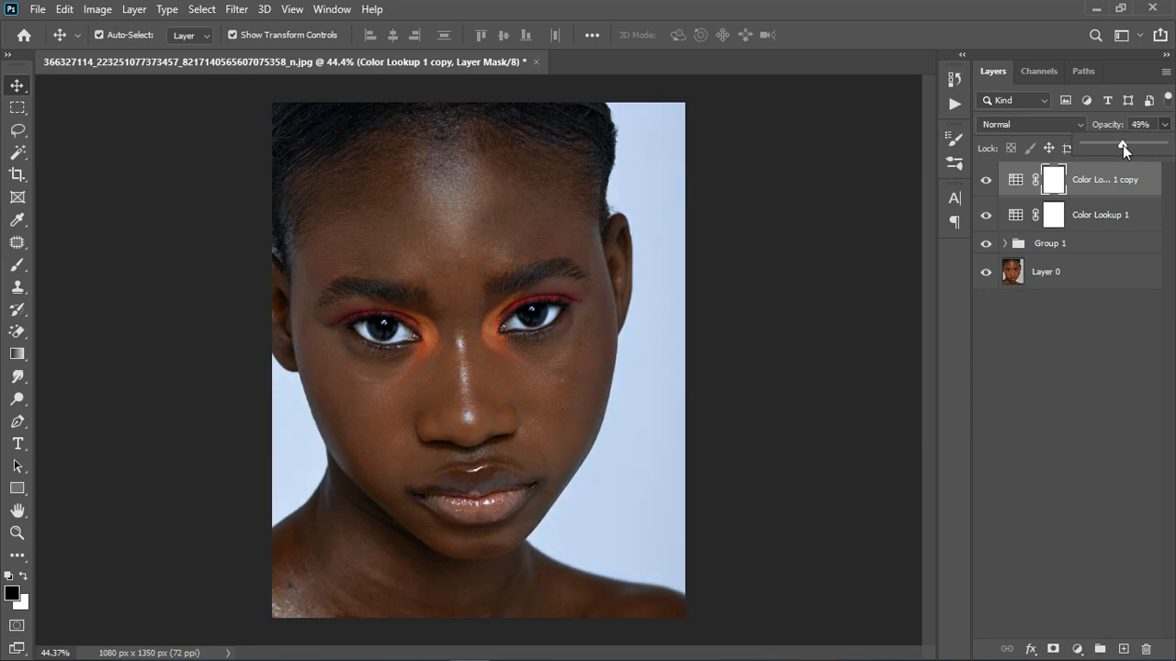
- Add a Curves adjustment layer on top and shape its RGB curve with a shadow and a highlight point for more contrast
left_click(1077, 648)
left_click(1065, 428)
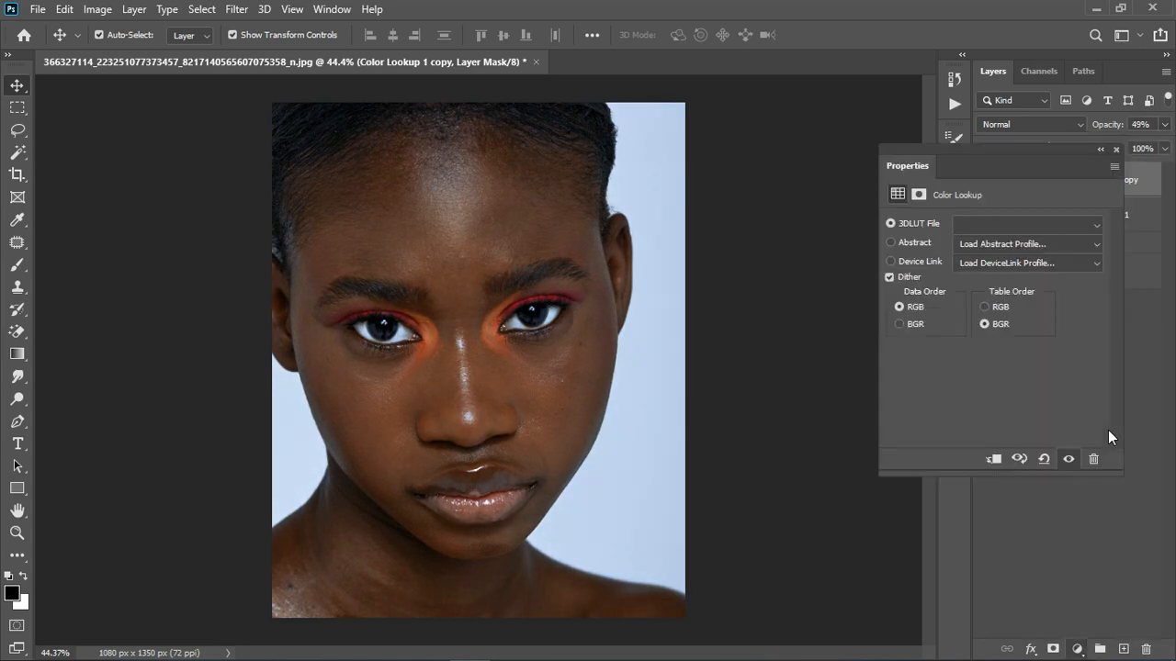
left_click(974, 391)
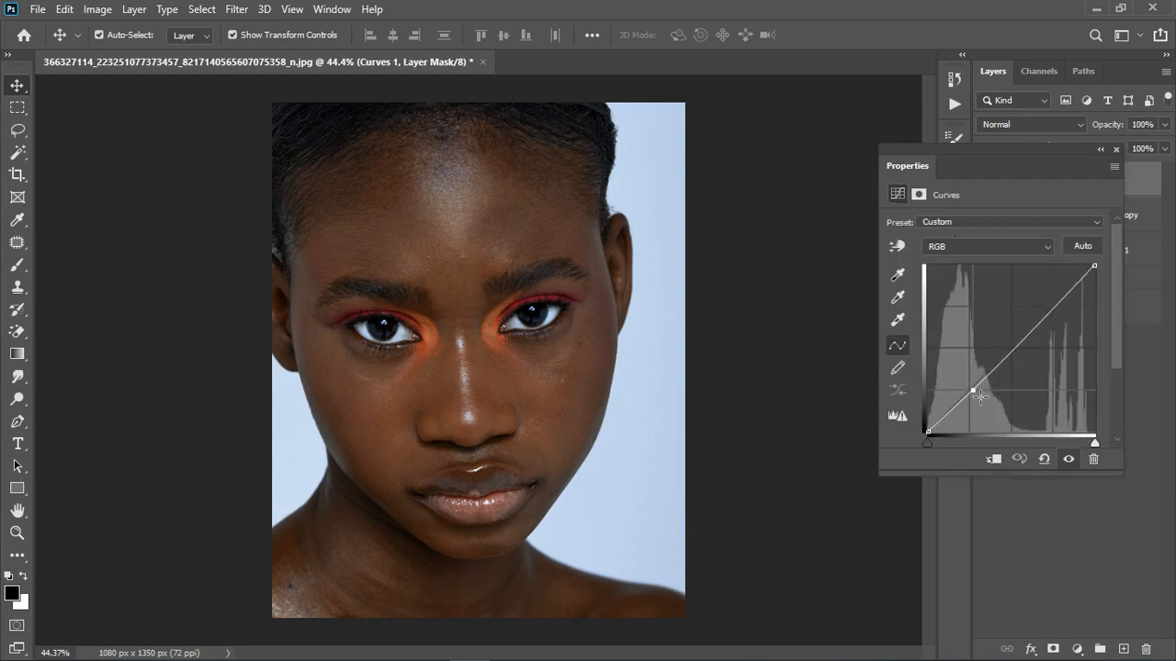
left_click(1039, 313)
left_click_drag(1047, 318, 1046, 320)
left_click(1116, 149)
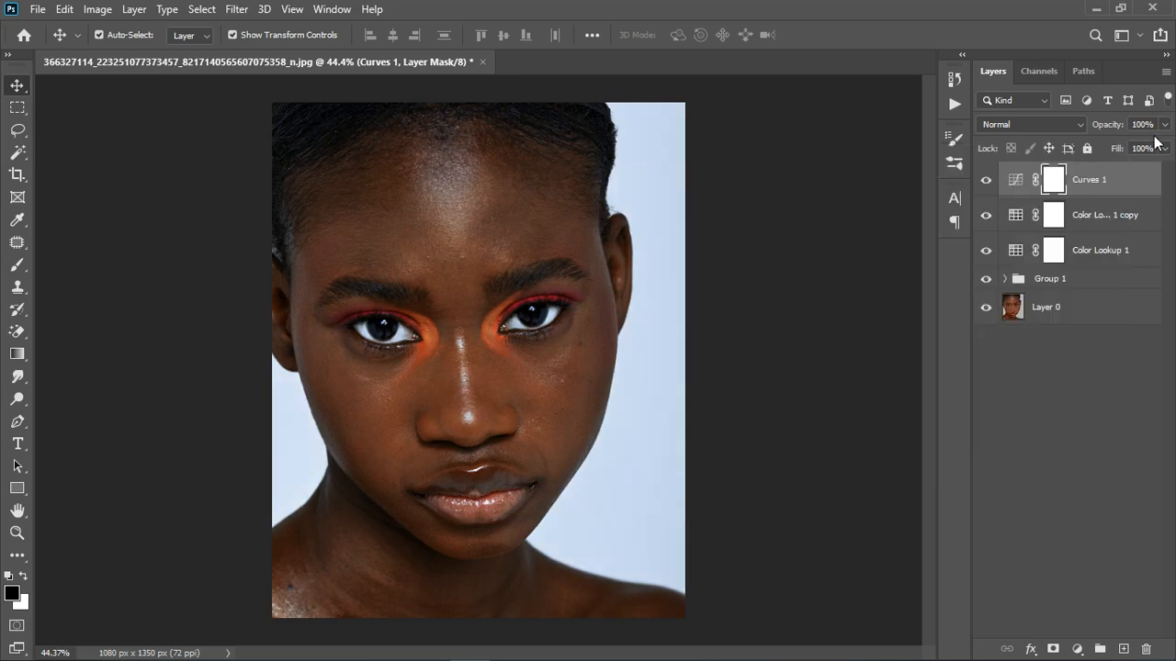
- Set the Curves 1 layer's opacity to 3%
left_click(1164, 124)
mouse_move(1083, 159)
left_mouse_down()
mouse_move(1098, 157)
mouse_move(1086, 157)
left_mouse_up()
left_click(1139, 211)
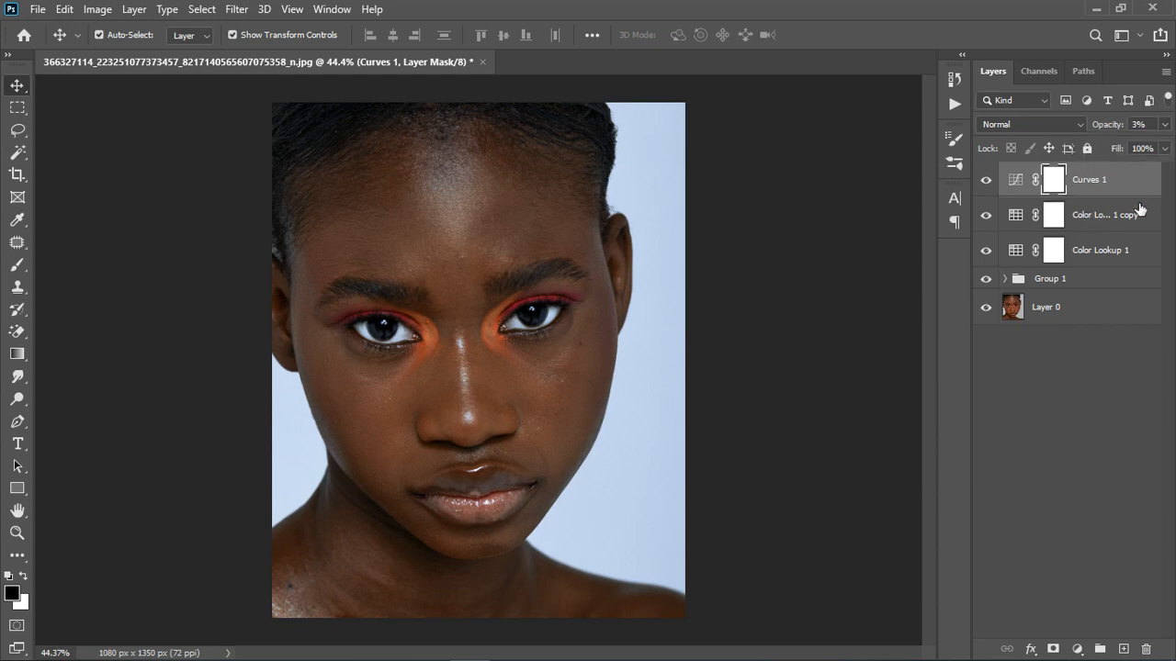
- Compare the portrait with and without the Color Lookup 1 copy layer
left_click(1139, 213)
left_click(987, 215)
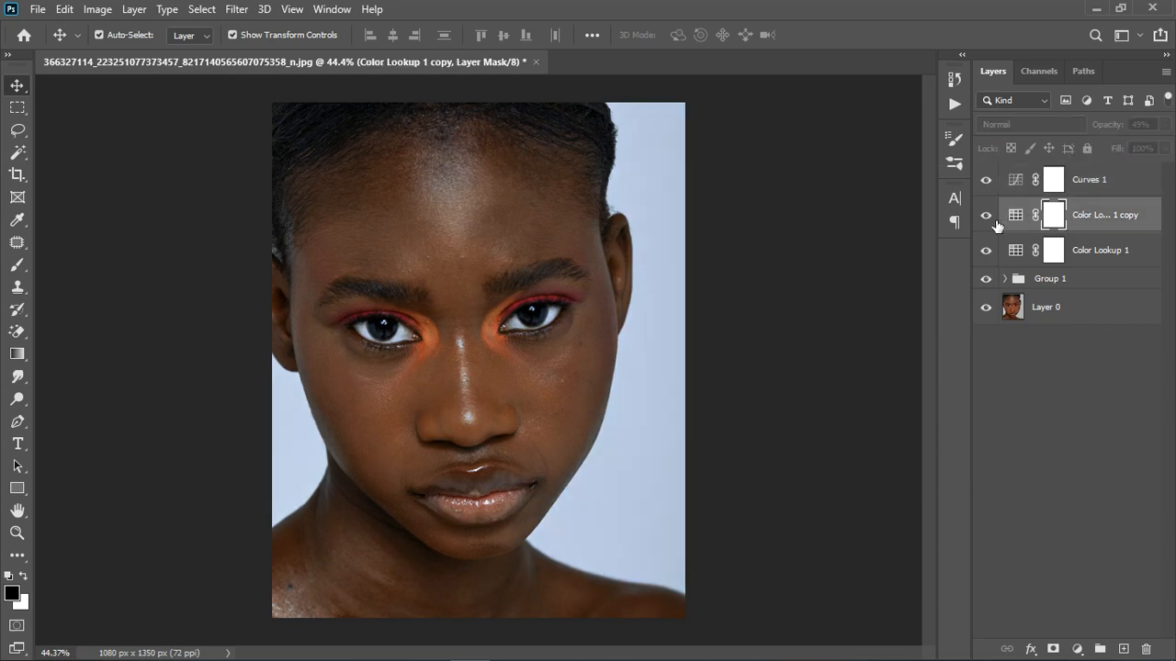
left_click(987, 217)
scroll(527, 388, "down", 3)
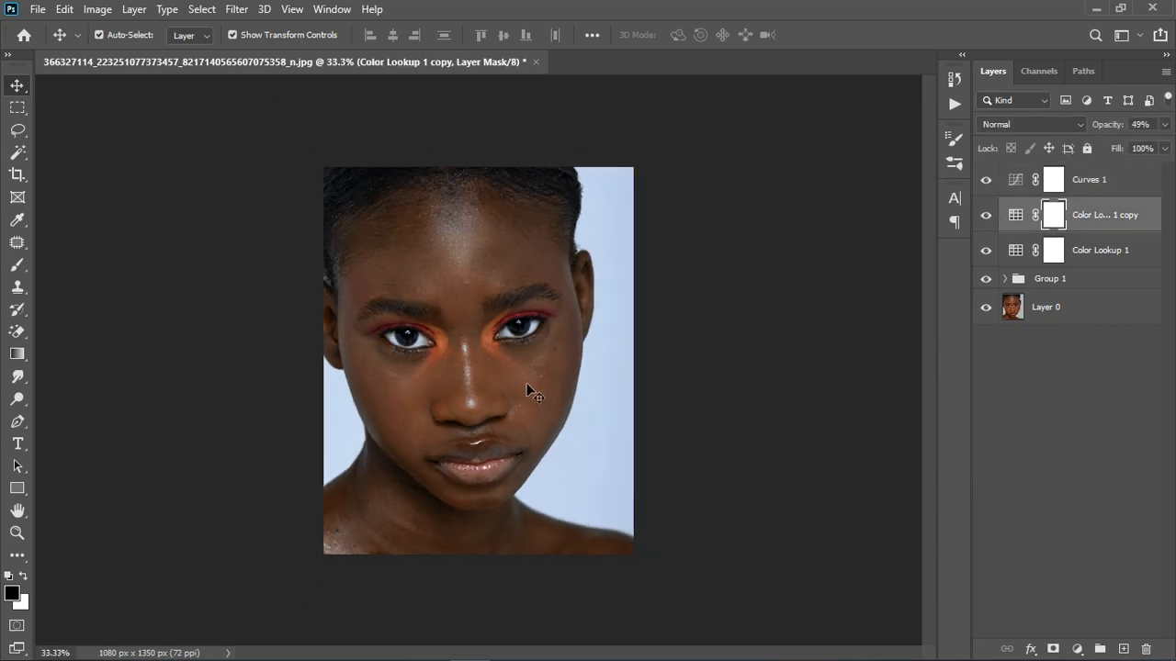
scroll(472, 416, "up", 3)
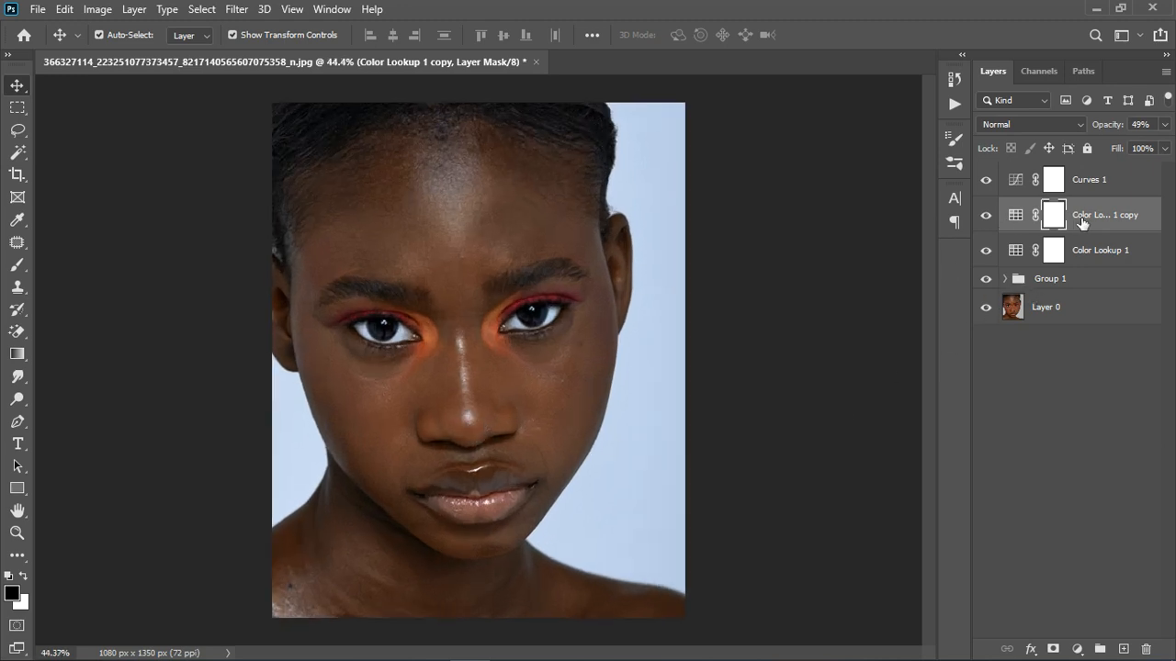
- Group the Curves 1 layer and both Color Lookup layers
left_click(1109, 261)
left_click(1128, 202, "ctrl")
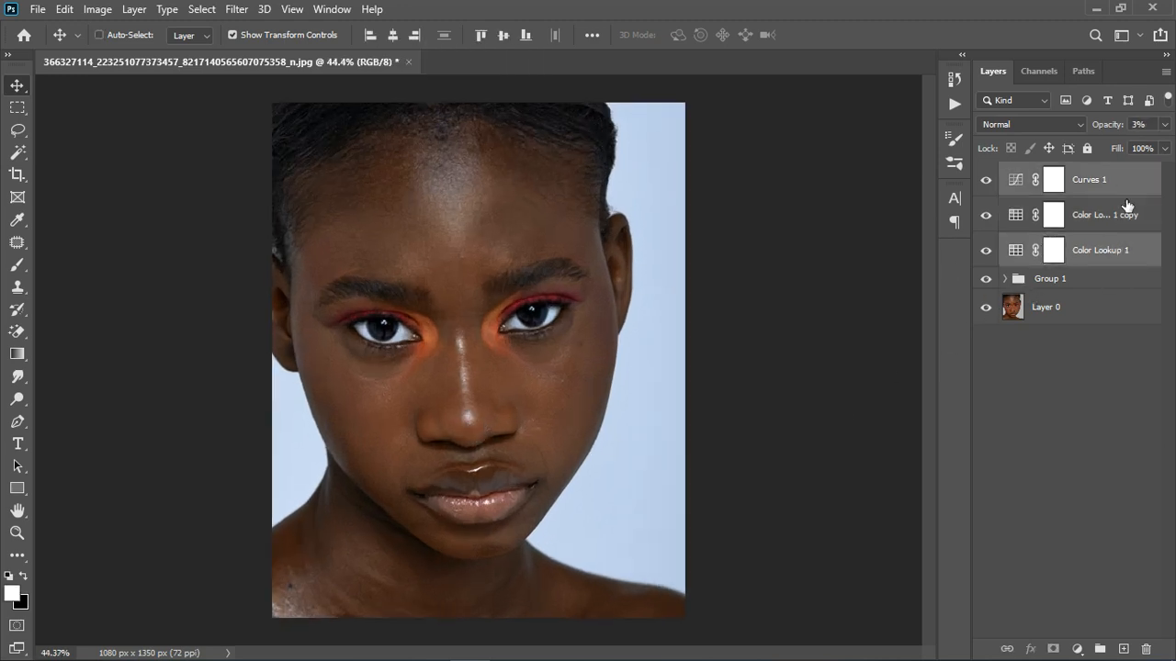
left_click(1131, 217, "ctrl")
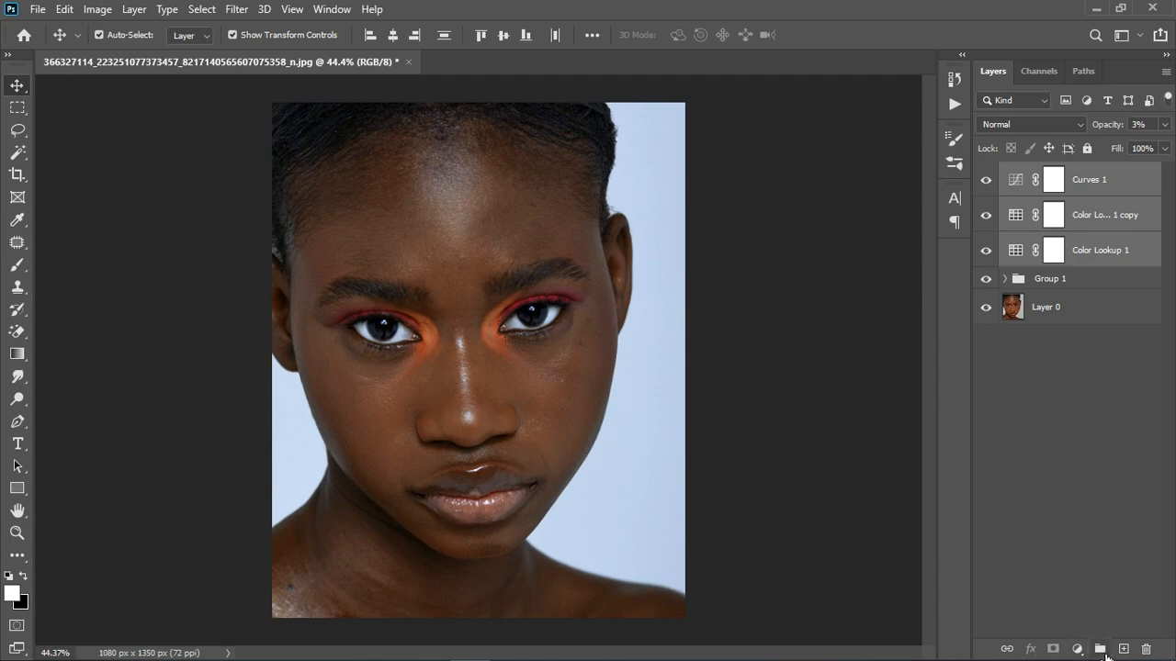
left_click(1100, 649)
- Compare the portrait with and without Group 2, and lower the group's opacity to about 50%
left_click(986, 173)
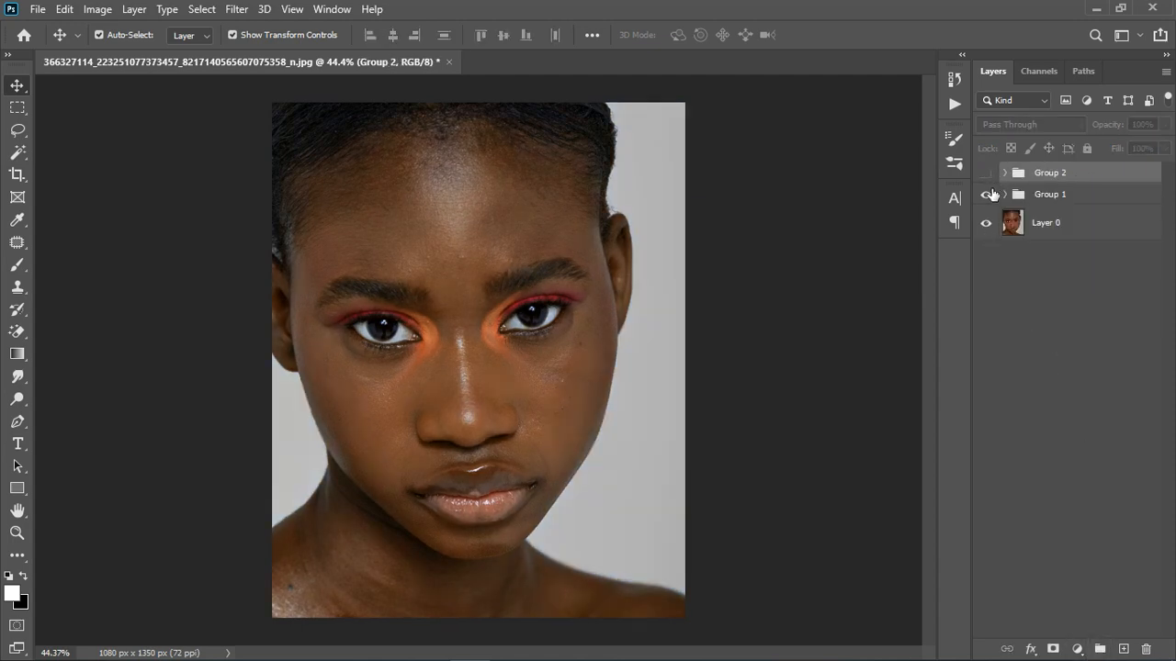
left_click(985, 173)
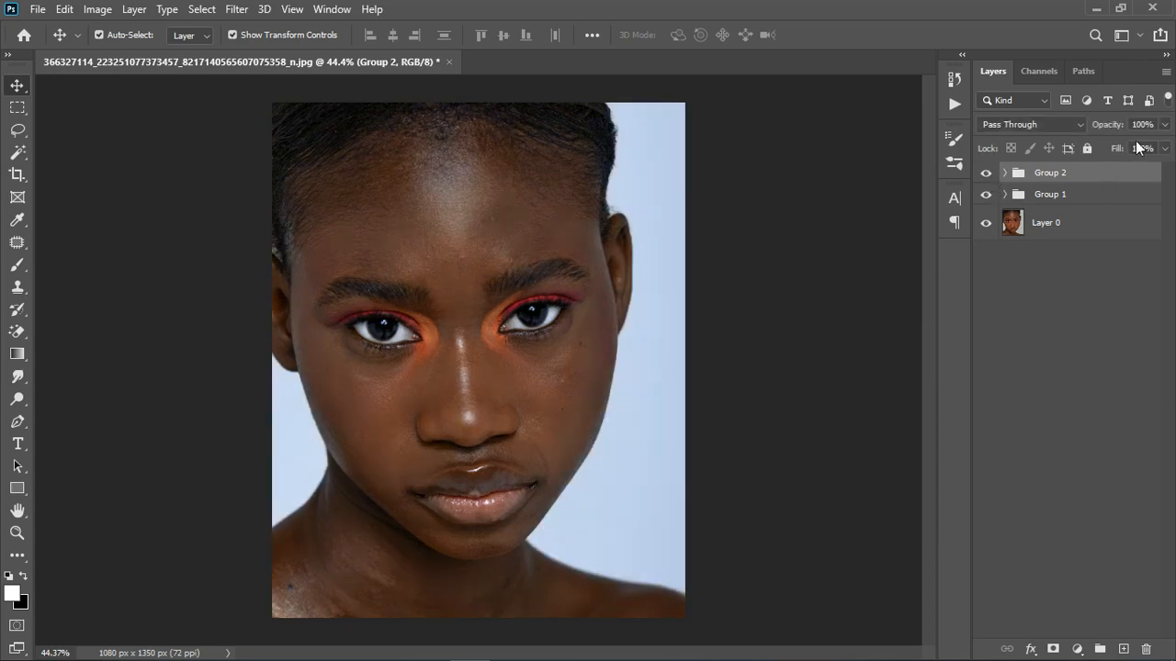
left_click_drag(1165, 125, 1139, 146)
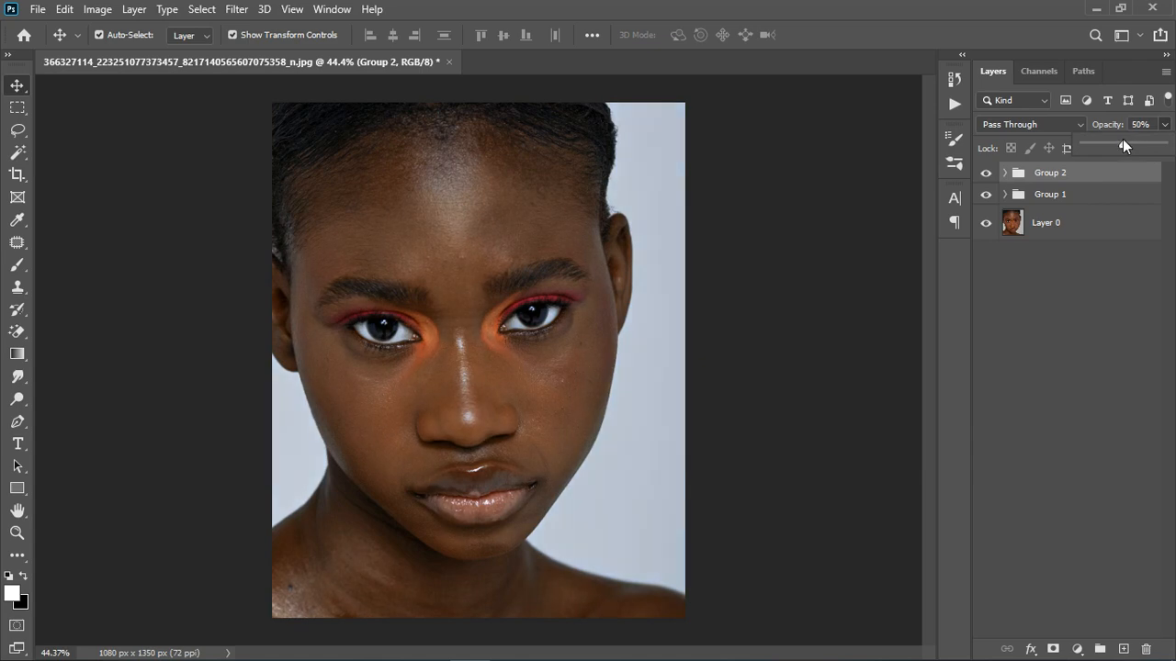
left_click_drag(1122, 138, 1120, 139)
- Stamp all visible layers into a new top layer and hide Group 2 and Group 1
key("ctrl")
key("ctrl+shift+alt+e")
left_click(986, 208)
left_click(985, 229)
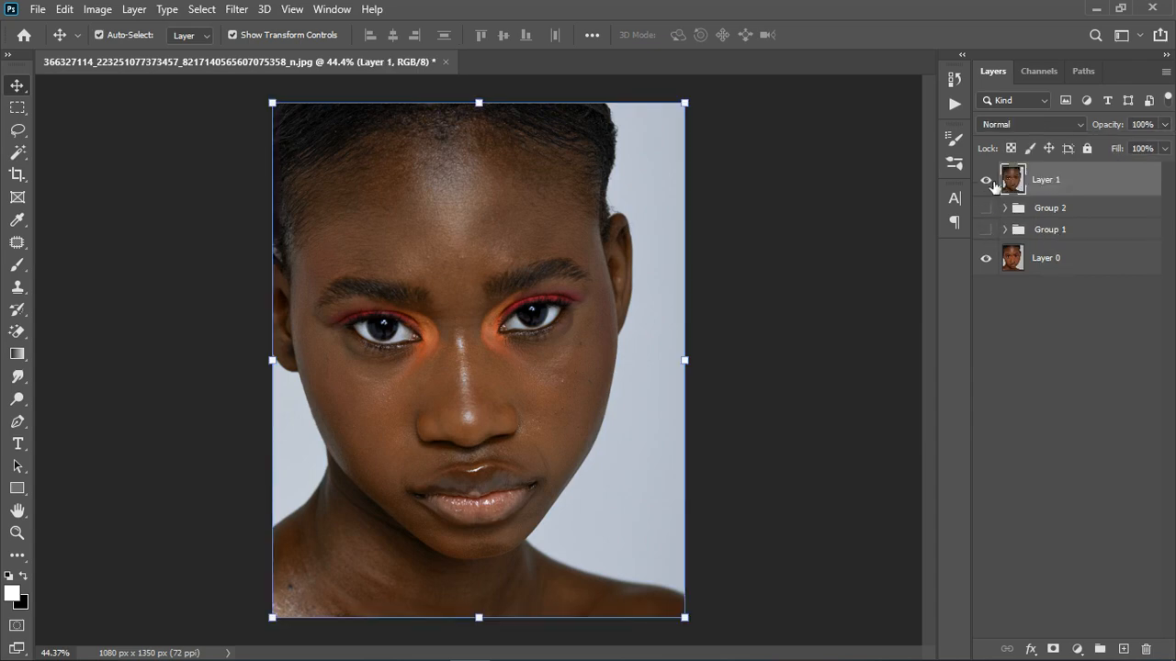
- Compare the merged Layer 1 with the original portrait in Layer 0
left_click(987, 181)
left_click(990, 183)
left_click(988, 181)
left_click(987, 181)
scroll(450, 340, "down", 2)
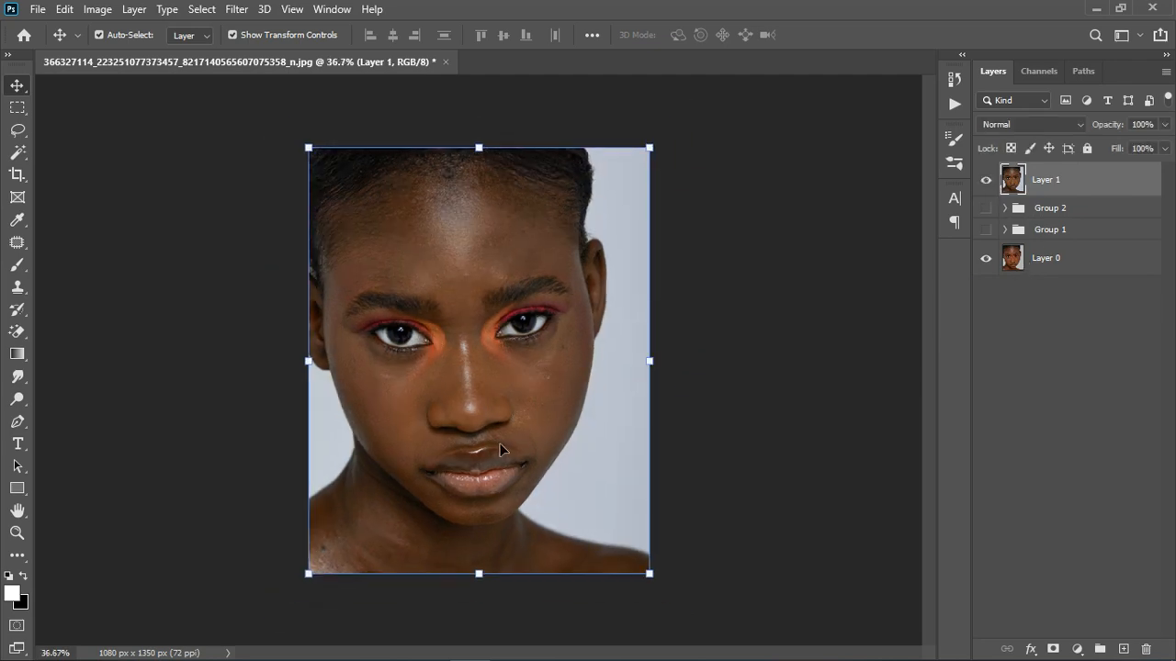